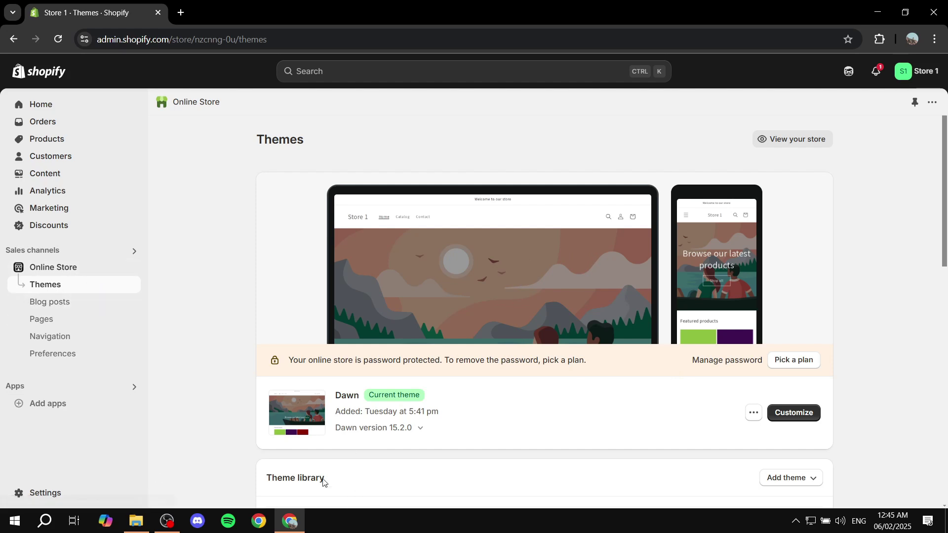
Visit the Shopify Theme Store from the theme library's options for adding a theme
drag(254, 472, 345, 475)
click(345, 476)
click(789, 478)
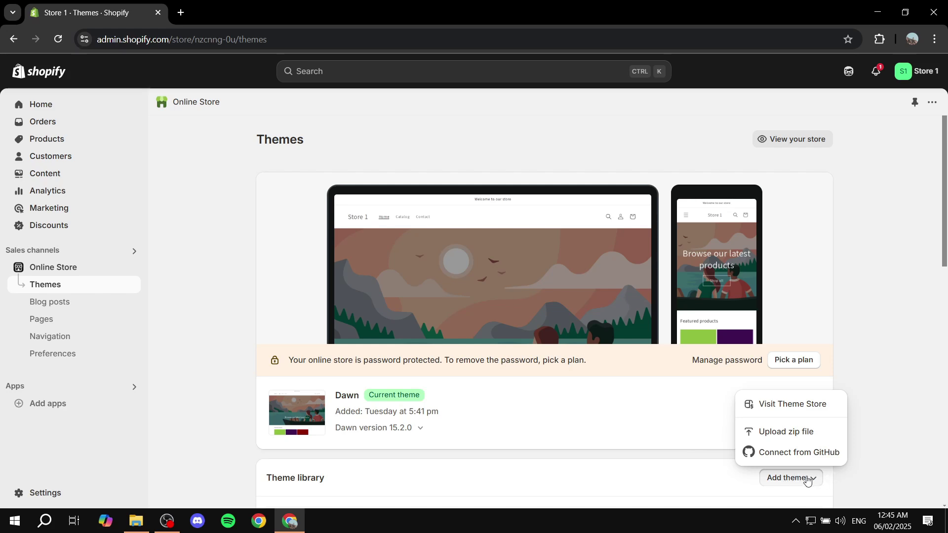
click(795, 405)
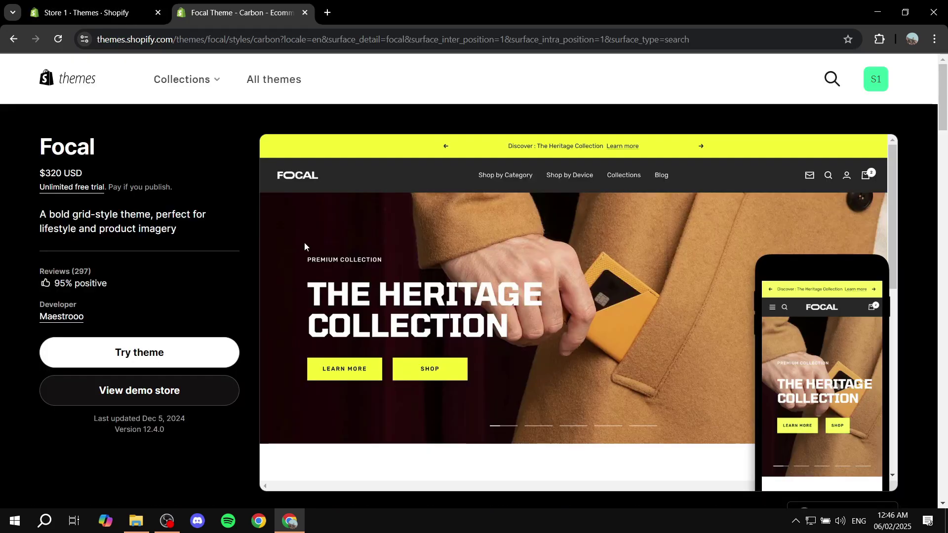
Add the Focal theme to the store as a free trial and close the old Themes browser tab
drag(42, 149, 126, 141)
click(42, 169)
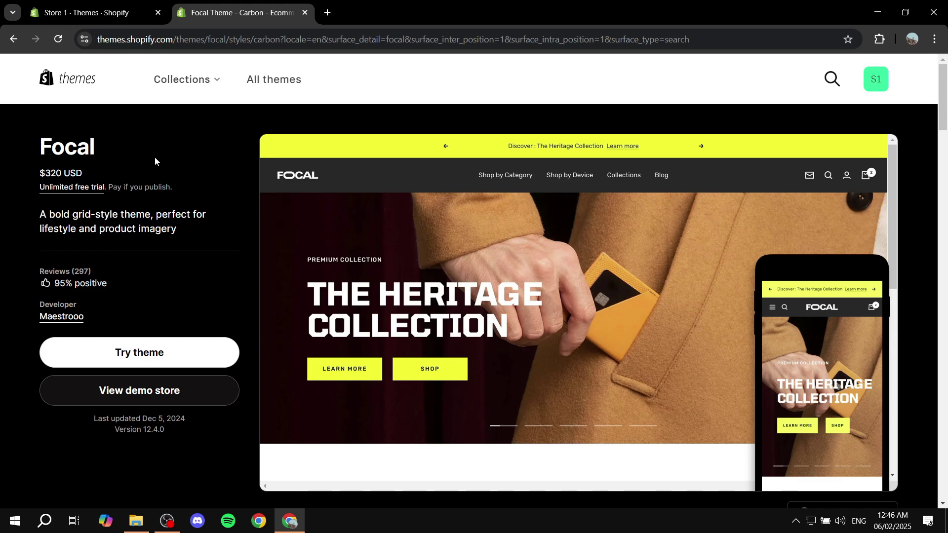
drag(116, 187, 174, 188)
click(146, 201)
click(165, 355)
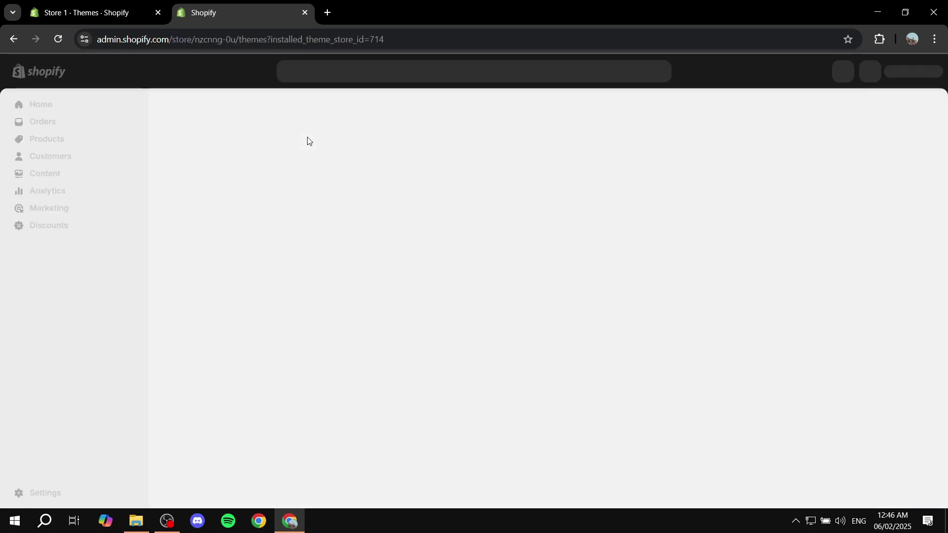
click(157, 14)
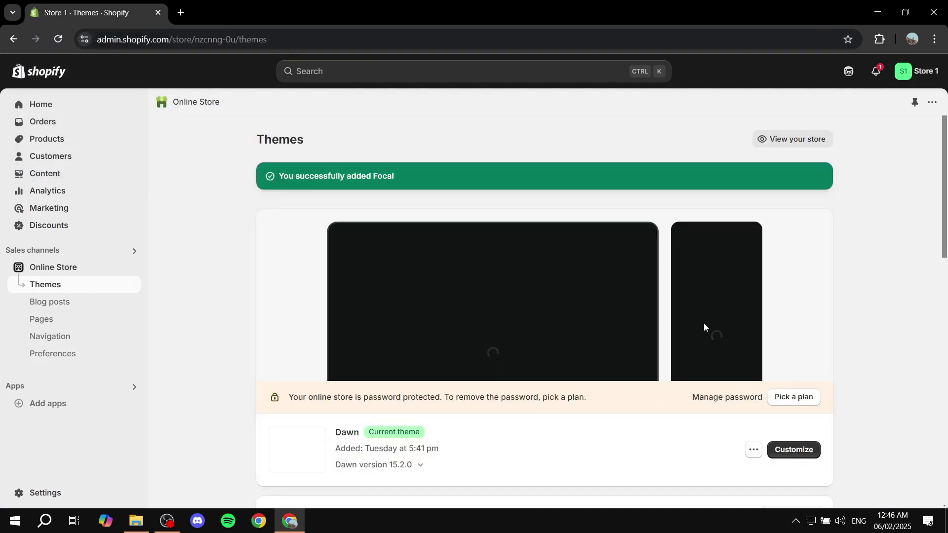
Open the Focal trial theme from the theme library in the theme editor
scroll(702, 328, down, 5)
scroll(691, 331, up, 1)
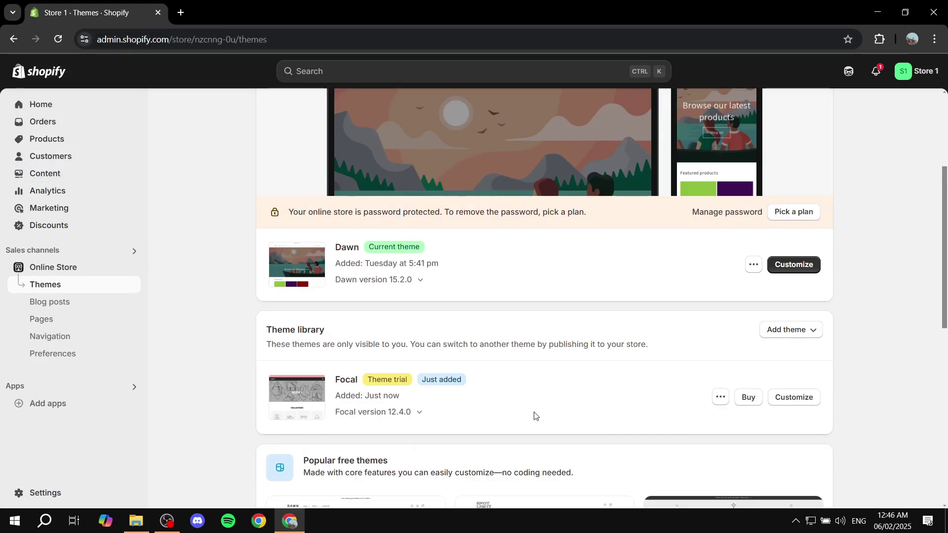
drag(423, 381, 519, 384)
click(804, 398)
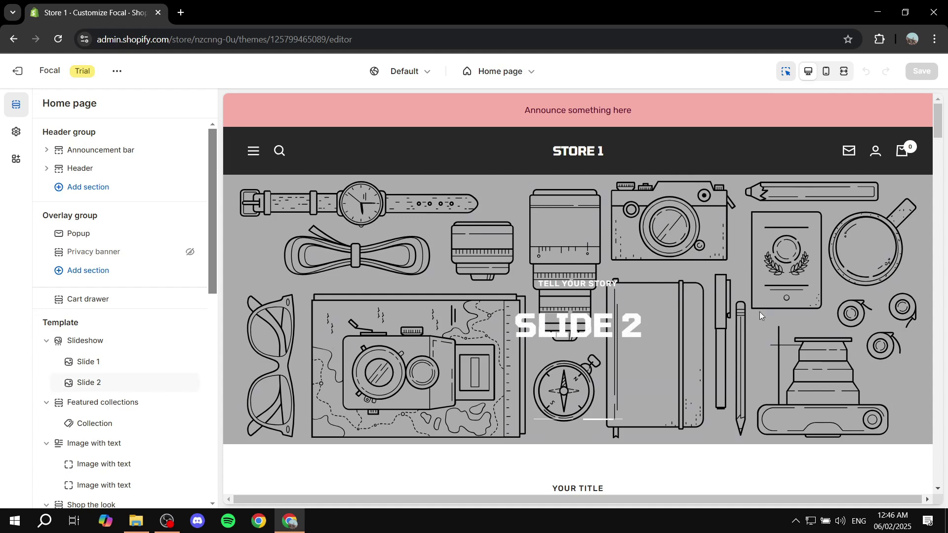
Examine the Focal home page preview from the slideshow through the collections, blog posts, timeline and featured product to the store information columns
scroll(676, 267, down, 5)
scroll(674, 270, down, 6)
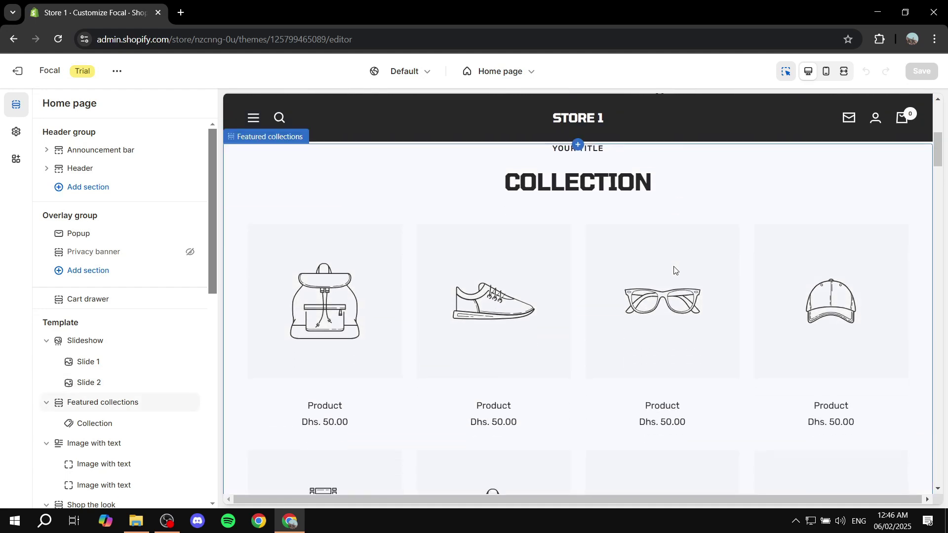
scroll(675, 270, down, 8)
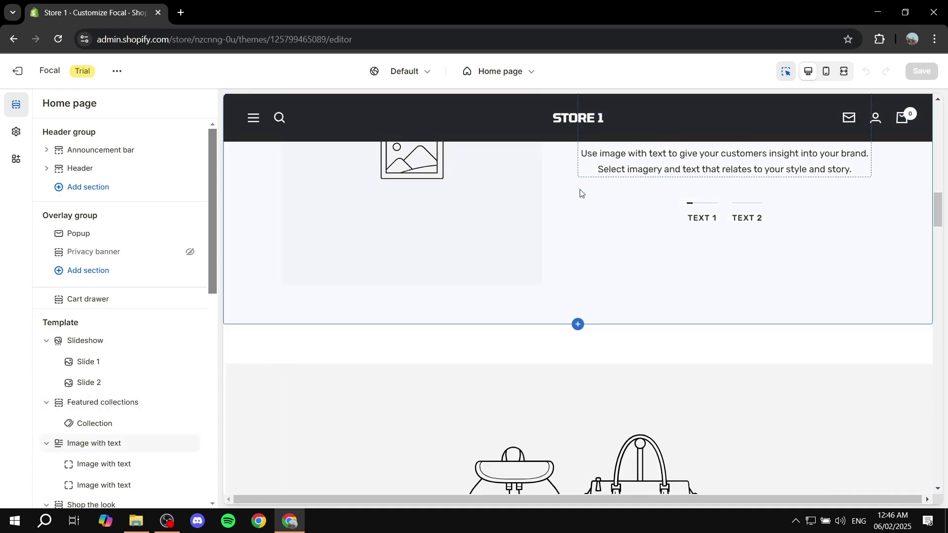
scroll(745, 259, down, 4)
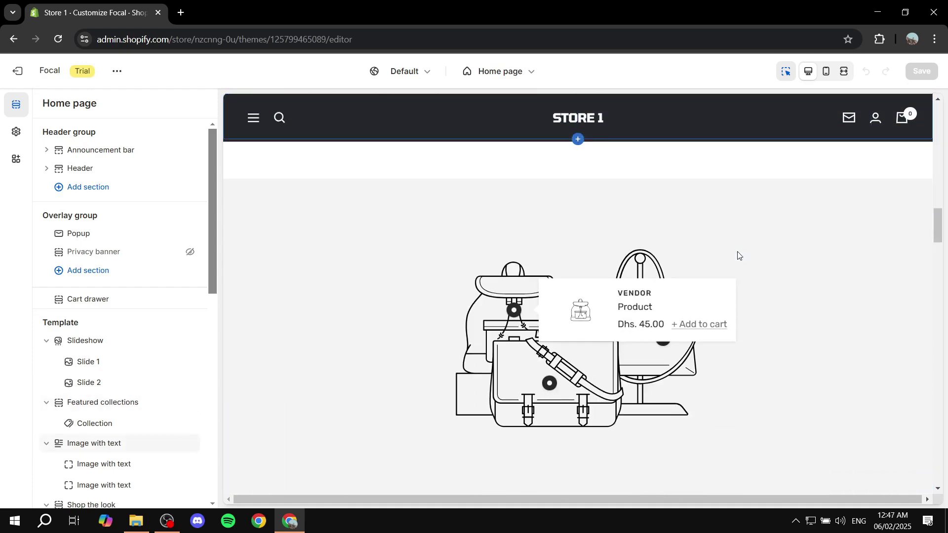
scroll(738, 255, down, 15)
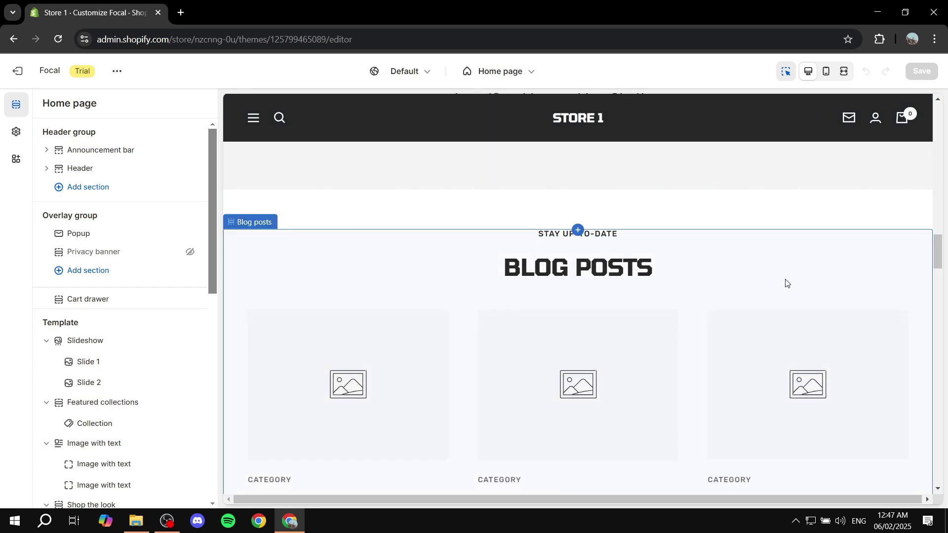
scroll(785, 284, down, 10)
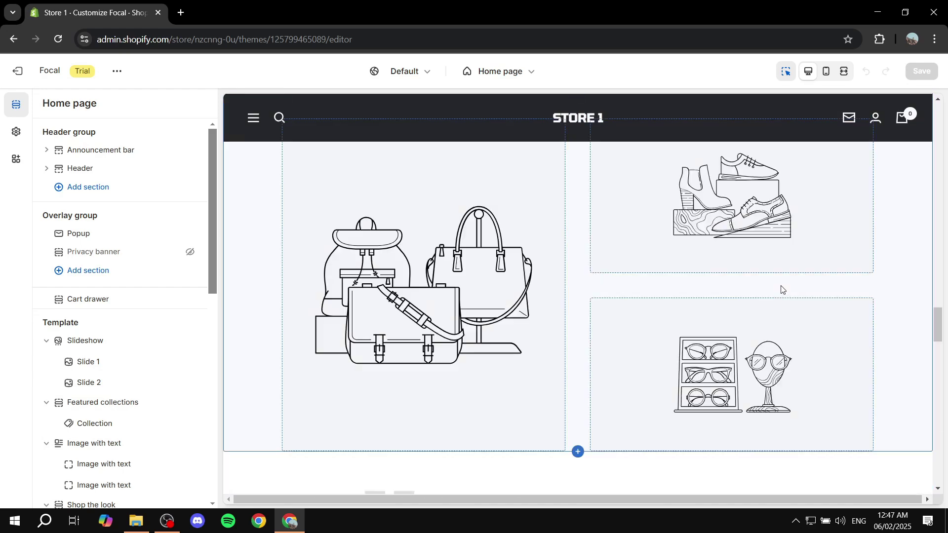
scroll(783, 291, down, 5)
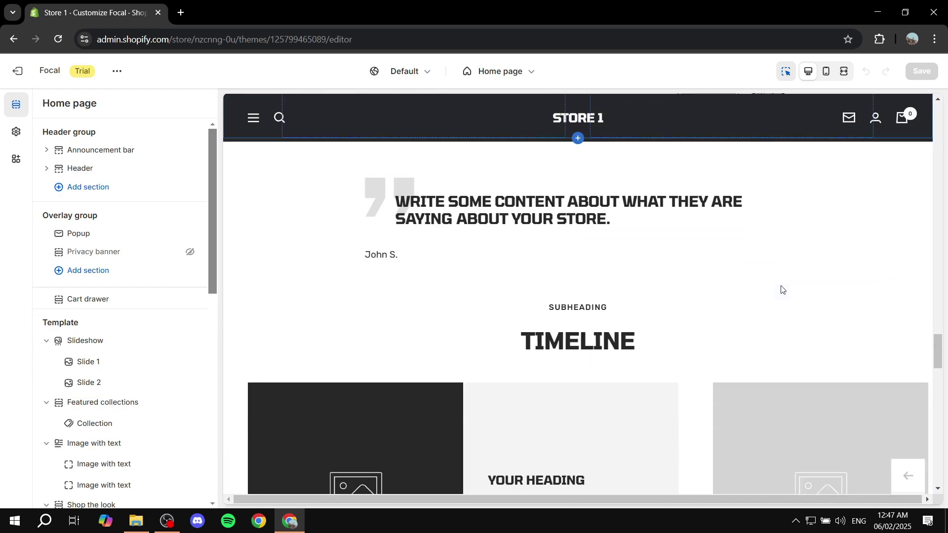
scroll(754, 320, down, 10)
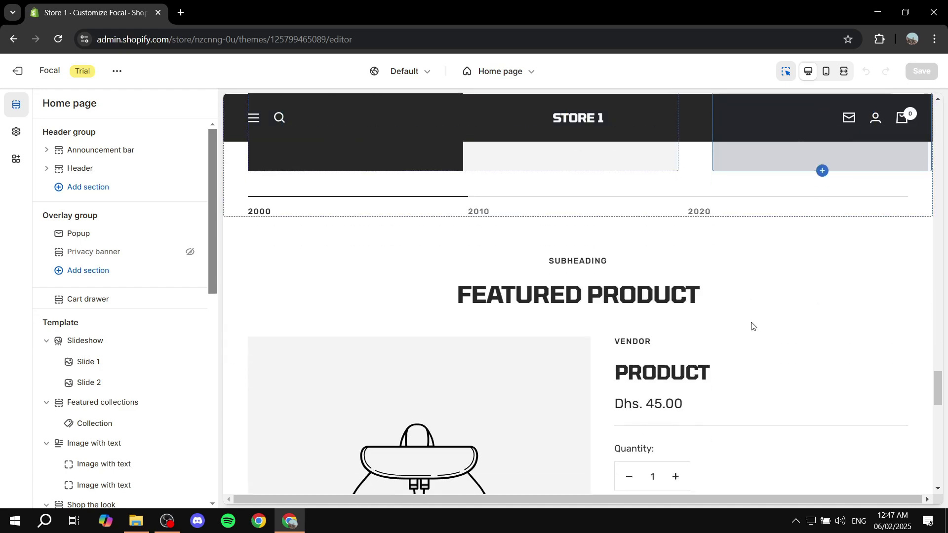
scroll(752, 326, down, 5)
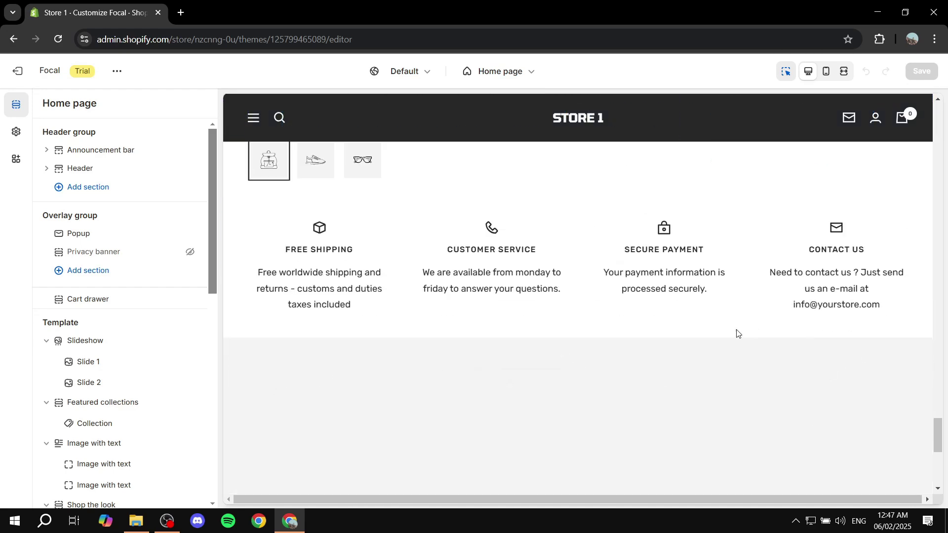
scroll(551, 376, up, 15)
scroll(551, 375, up, 20)
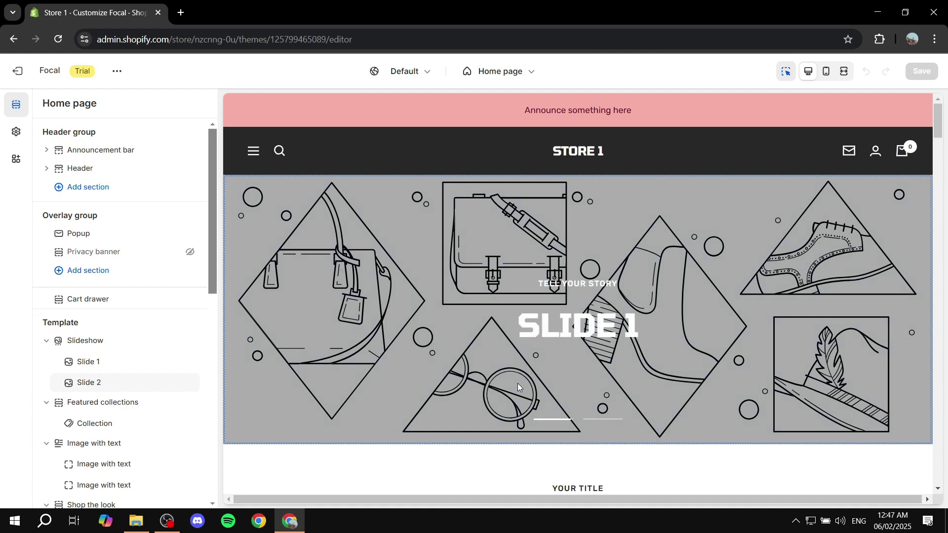
Collapse the Slideshow section in the Home page outline and view the list of store pages available for editing
click(44, 341)
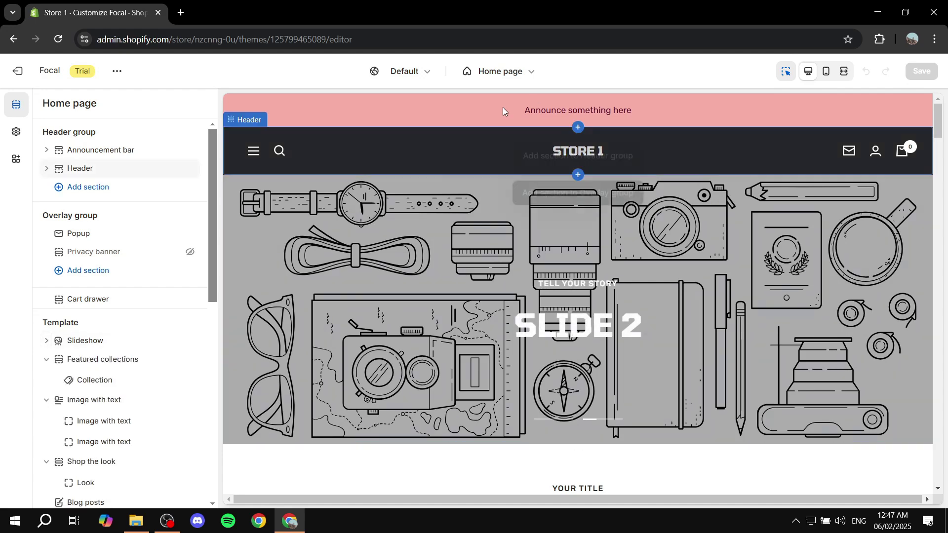
click(486, 71)
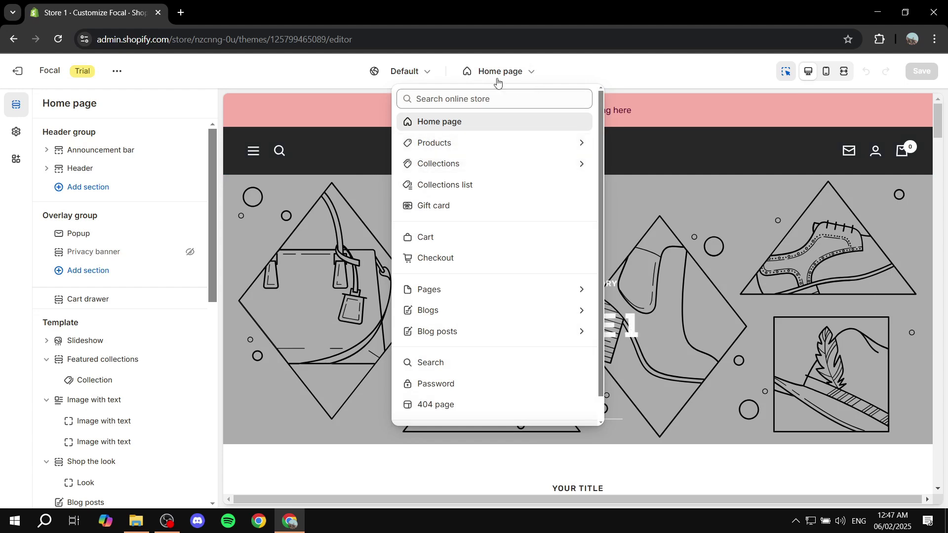
click(522, 73)
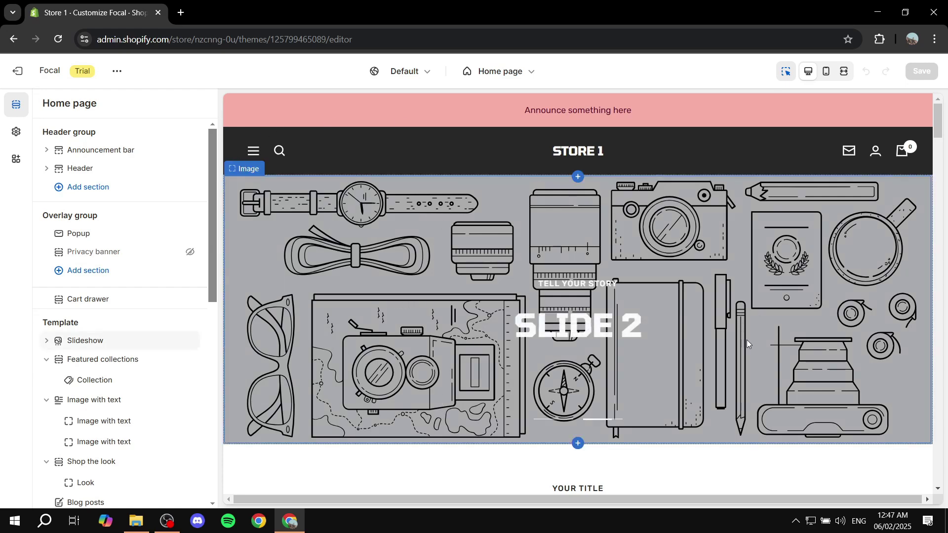
Collapse the Featured collections, Image with text, Shop the look, Collection list and Testimonials sections in the Home page outline
scroll(543, 281, down, 10)
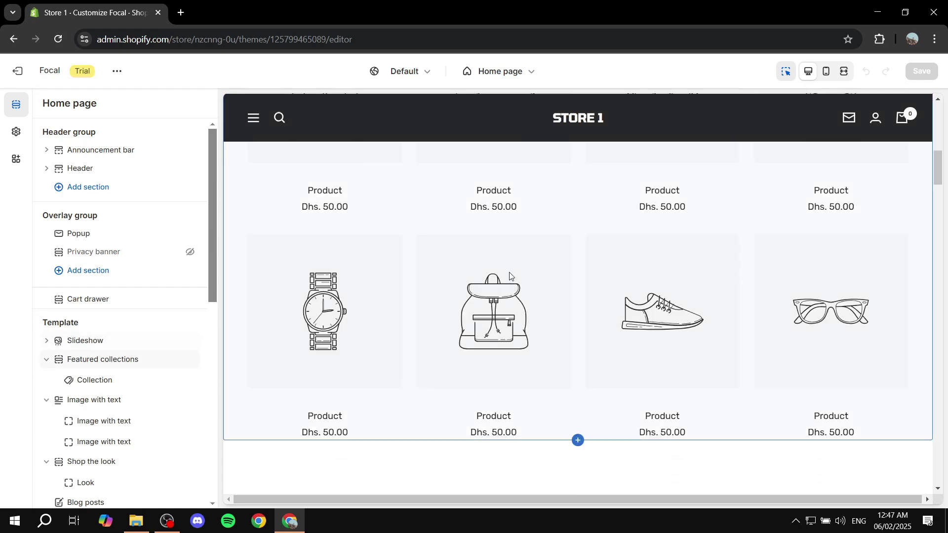
click(46, 360)
click(46, 378)
click(46, 396)
click(46, 452)
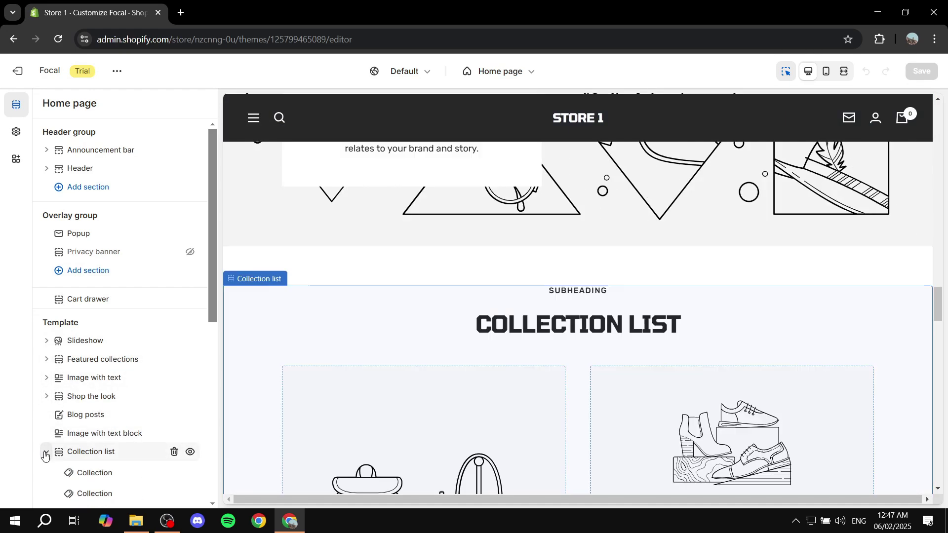
scroll(44, 376, down, 4)
click(45, 286)
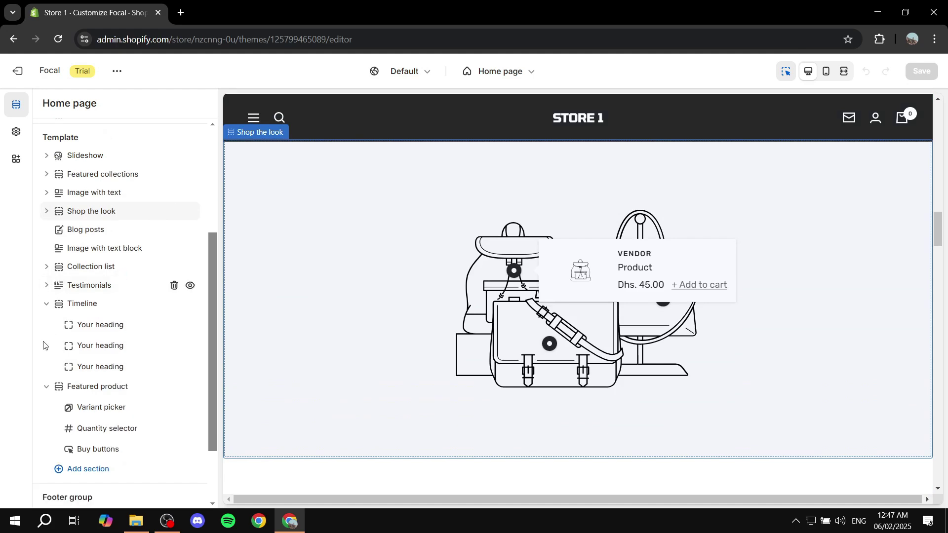
scroll(99, 269, up, 5)
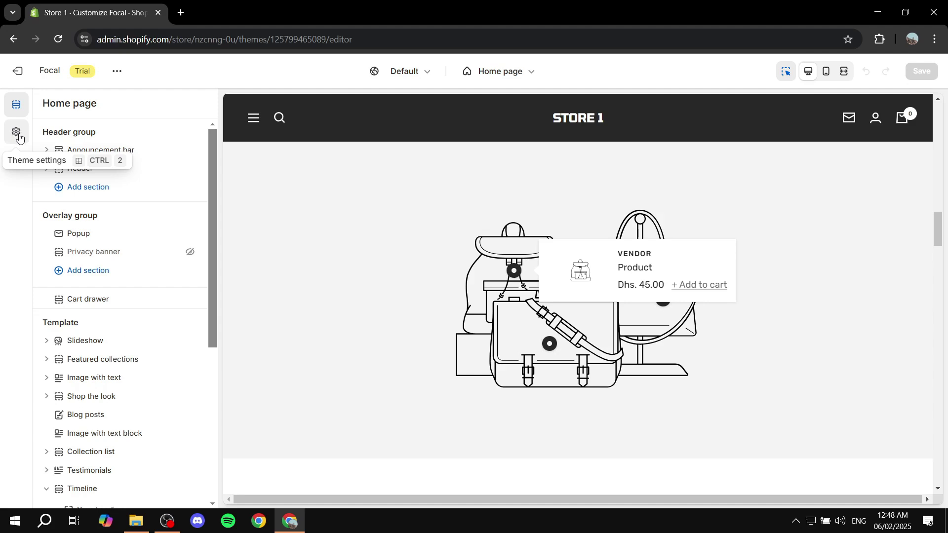
Open the theme settings, review the Appearance options for icons, borders and spacing, and collapse that group
click(19, 136)
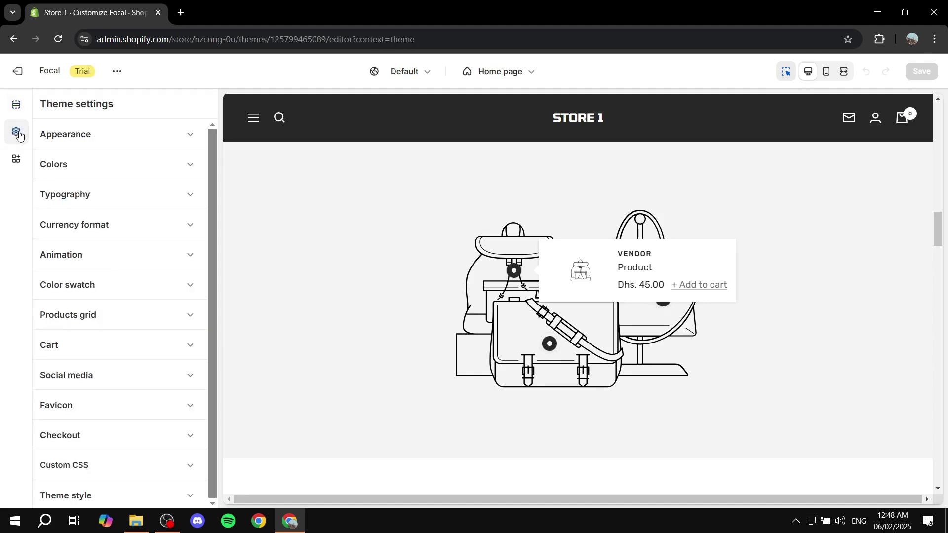
drag(54, 107, 145, 104)
click(162, 114)
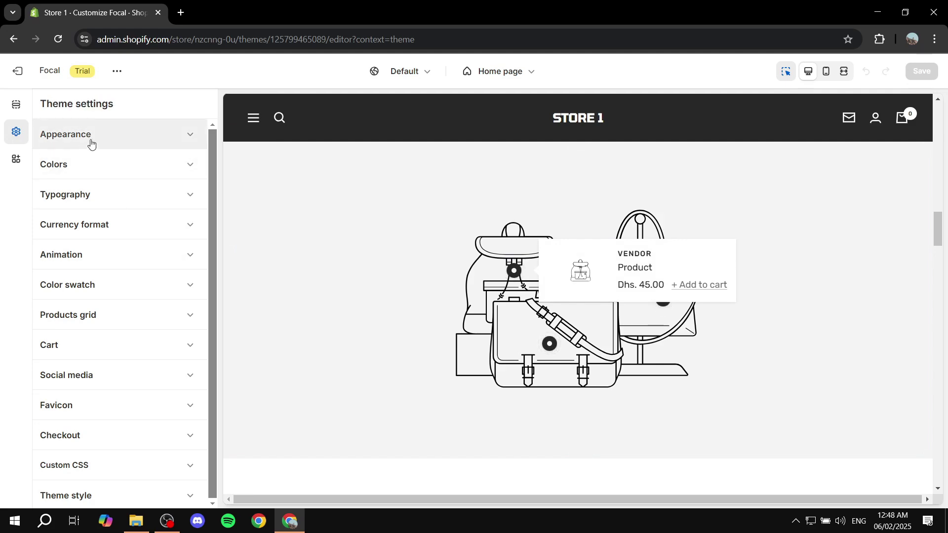
click(114, 141)
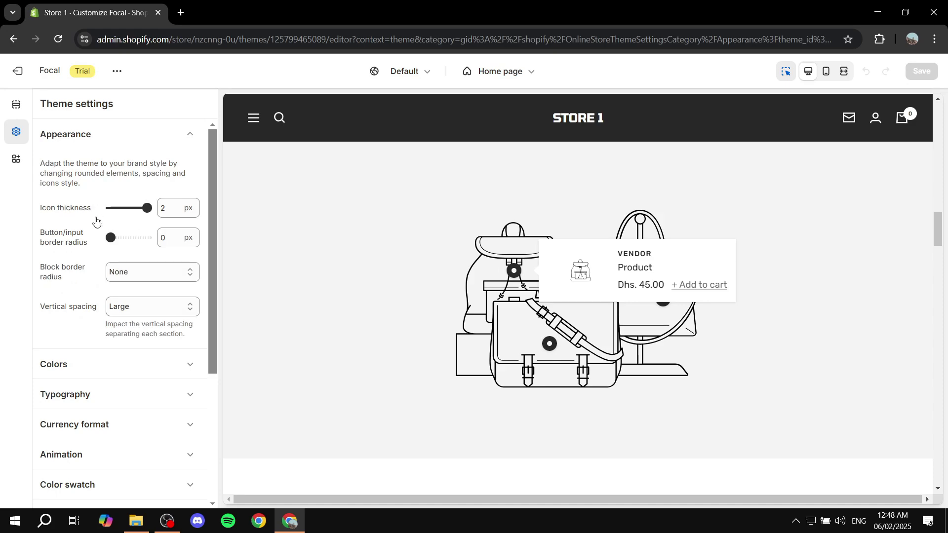
scroll(467, 301, down, 15)
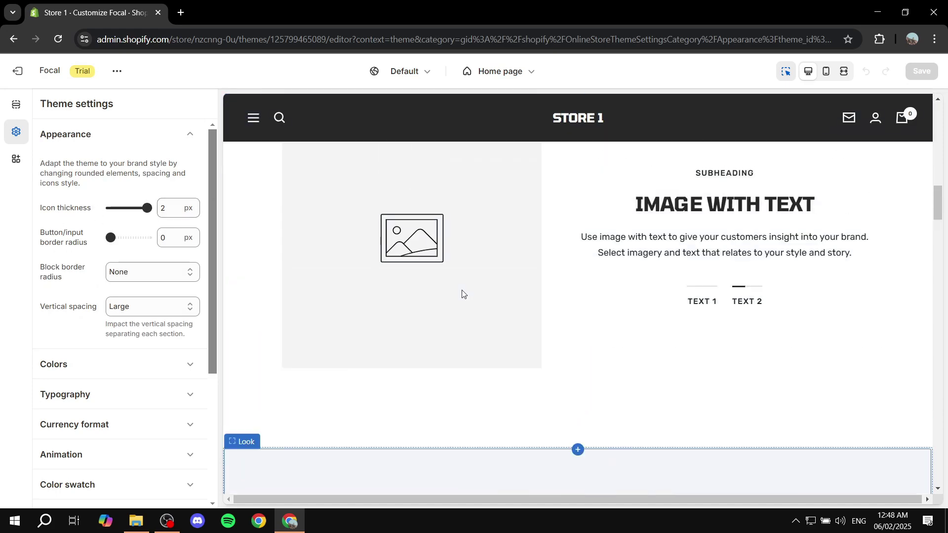
scroll(326, 264, up, 1)
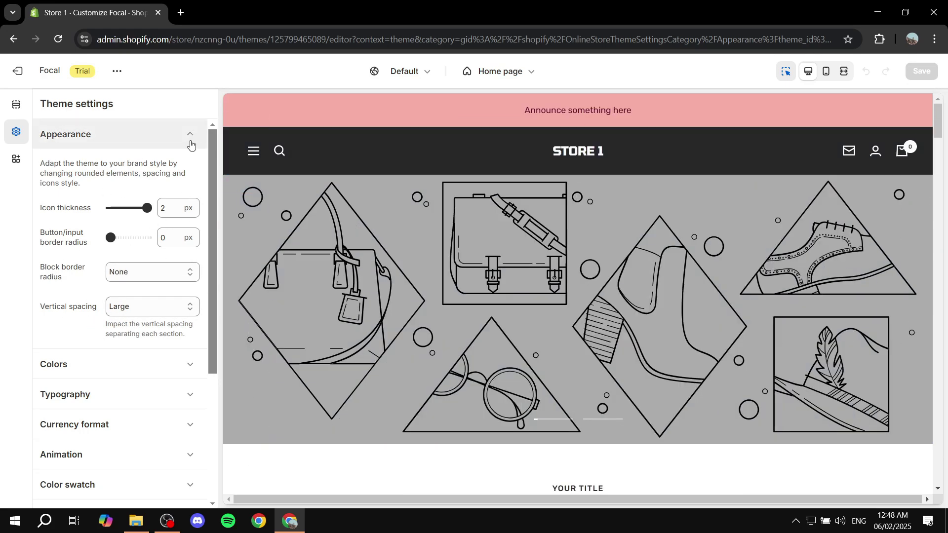
click(188, 138)
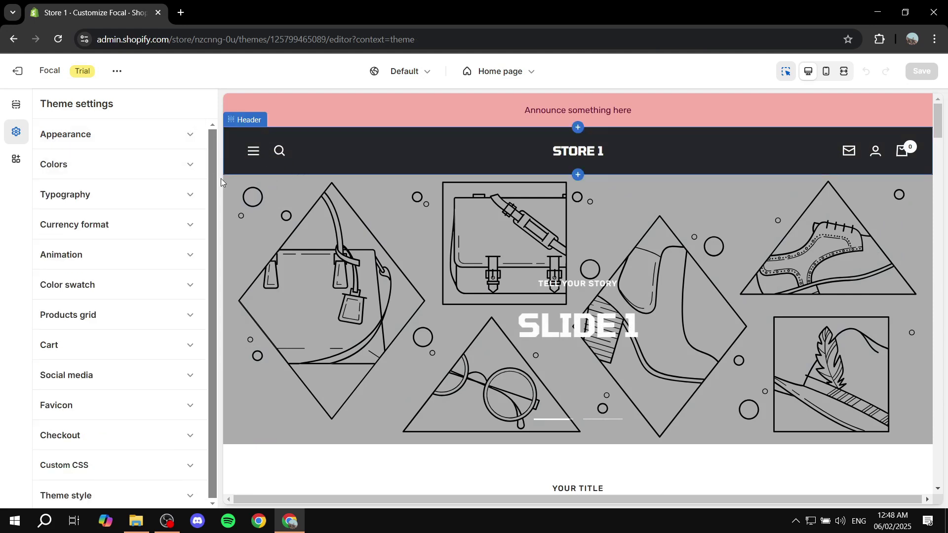
Look over the home page preview and review the general, header and footer colors in the Colors theme settings
scroll(736, 345, down, 4)
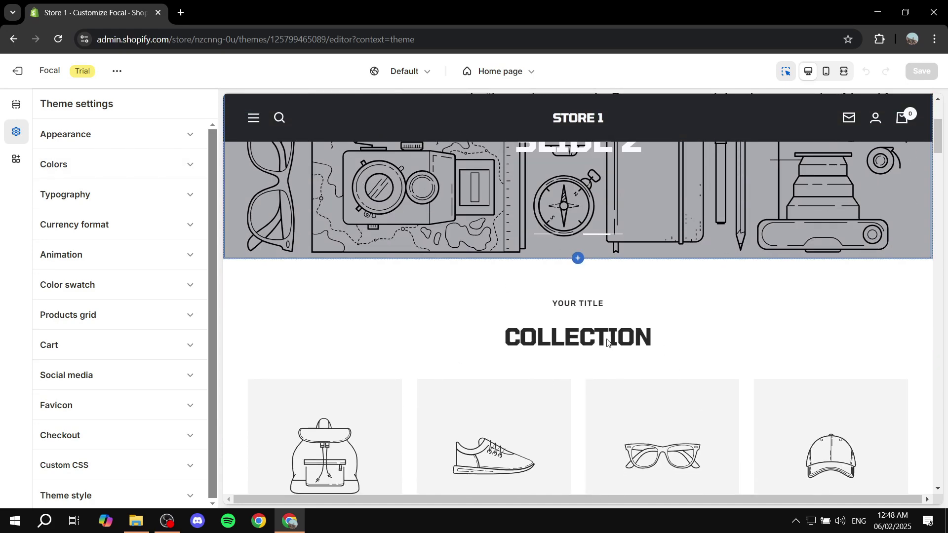
scroll(886, 417, down, 6)
scroll(726, 281, down, 5)
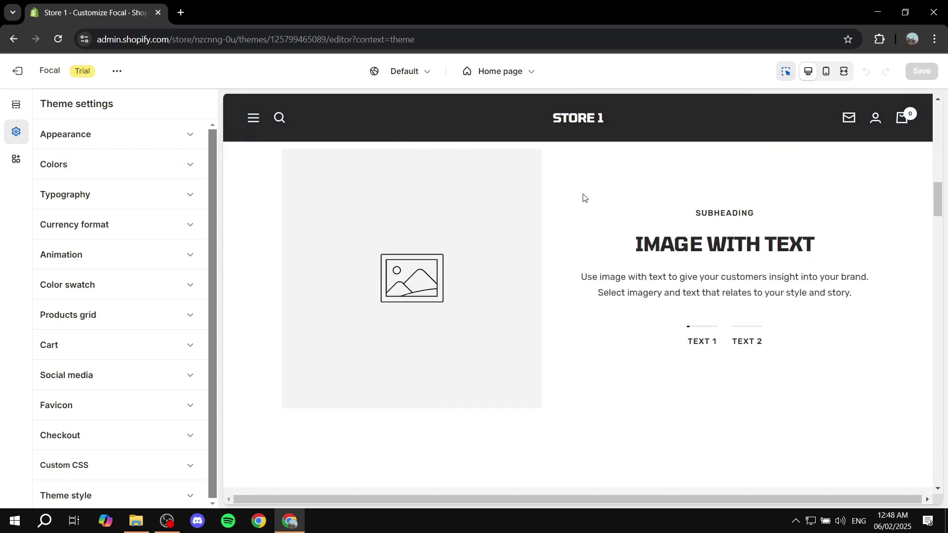
scroll(652, 271, up, 12)
scroll(645, 269, up, 2)
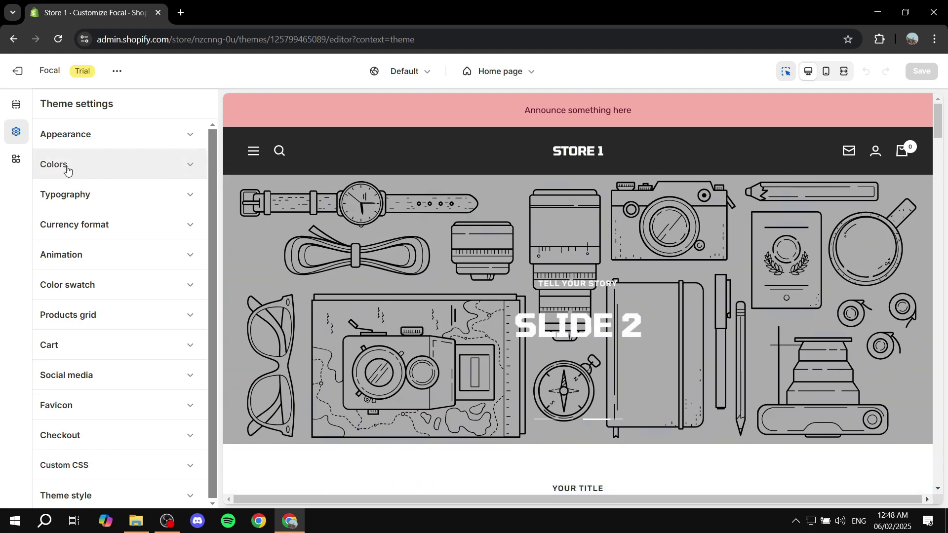
click(161, 175)
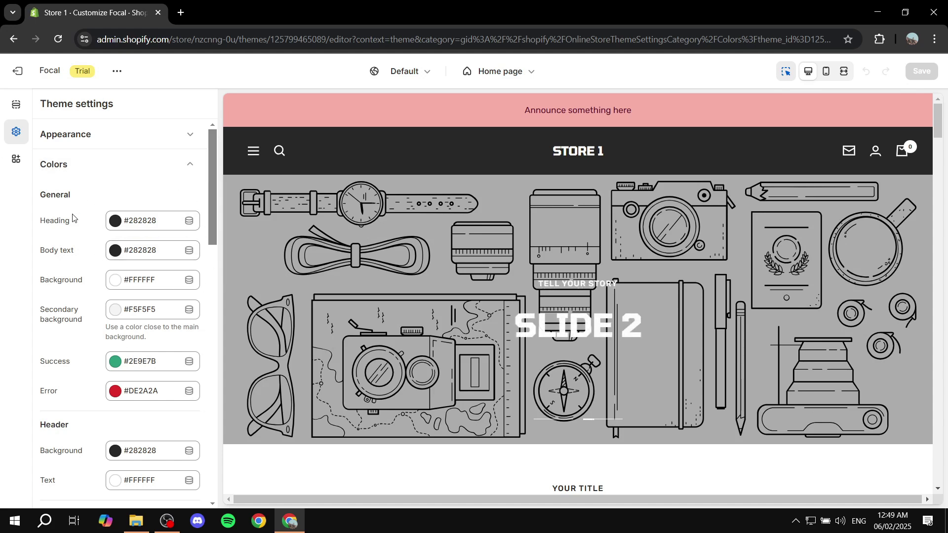
double_click(48, 197)
click(115, 199)
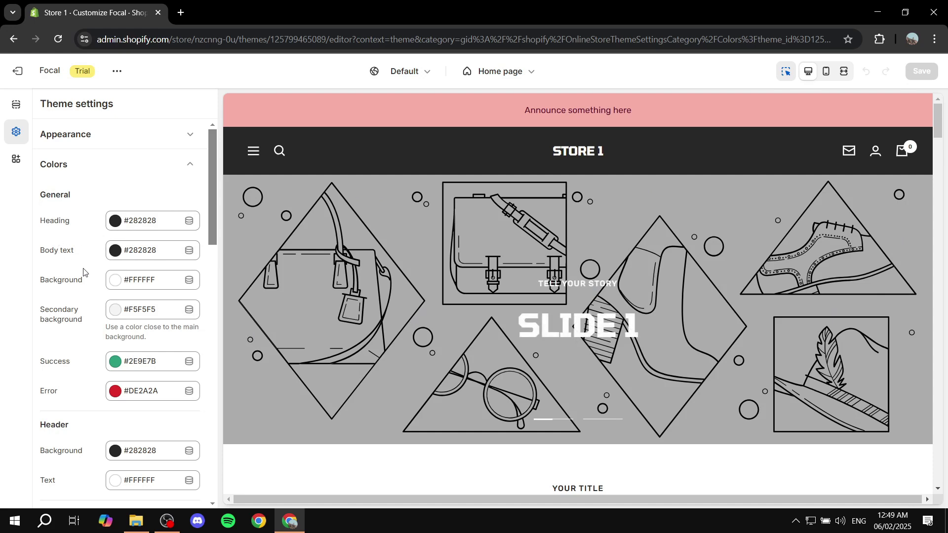
scroll(84, 271, down, 2)
scroll(99, 262, up, 1)
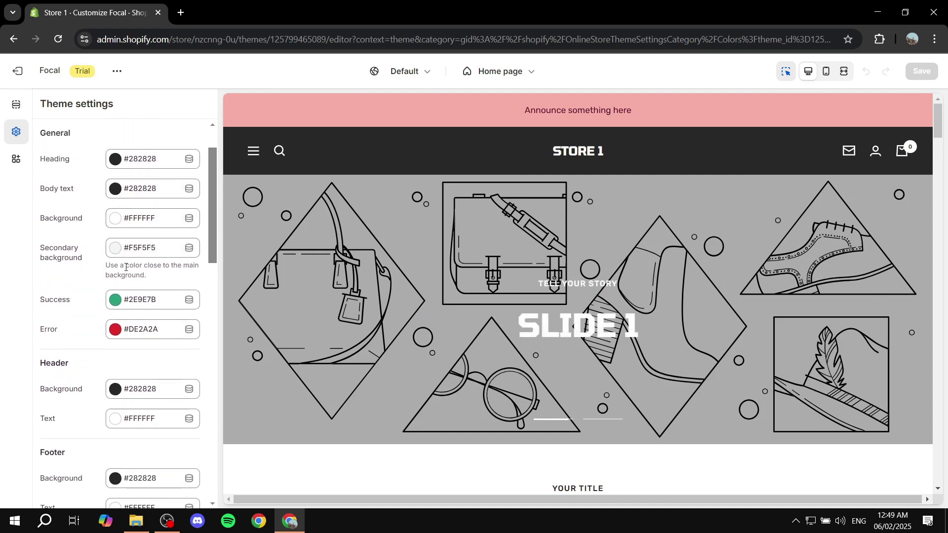
Set the general background color to #757575 in the Colors settings and check it in the home page preview
scroll(126, 268, up, 2)
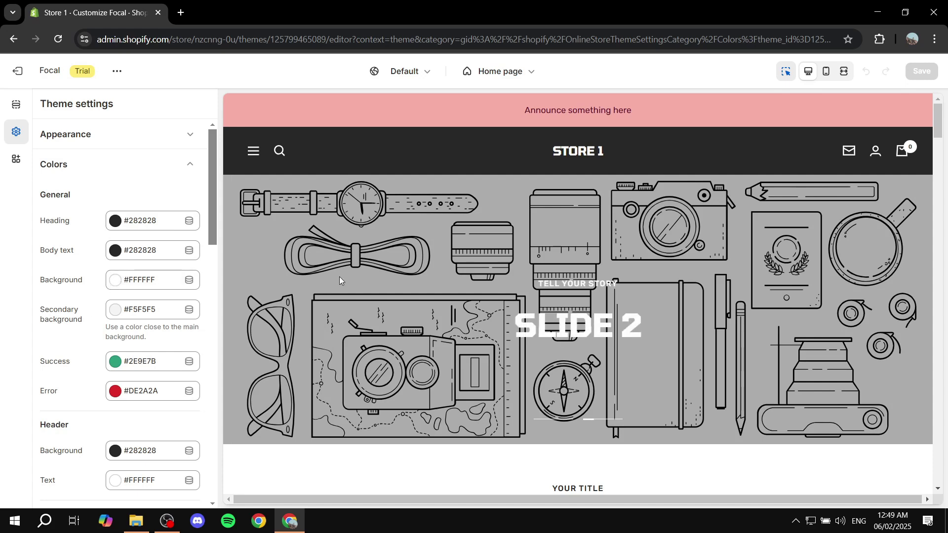
scroll(473, 281, down, 3)
drag(32, 295, 99, 288)
click(115, 280)
drag(118, 154, 91, 132)
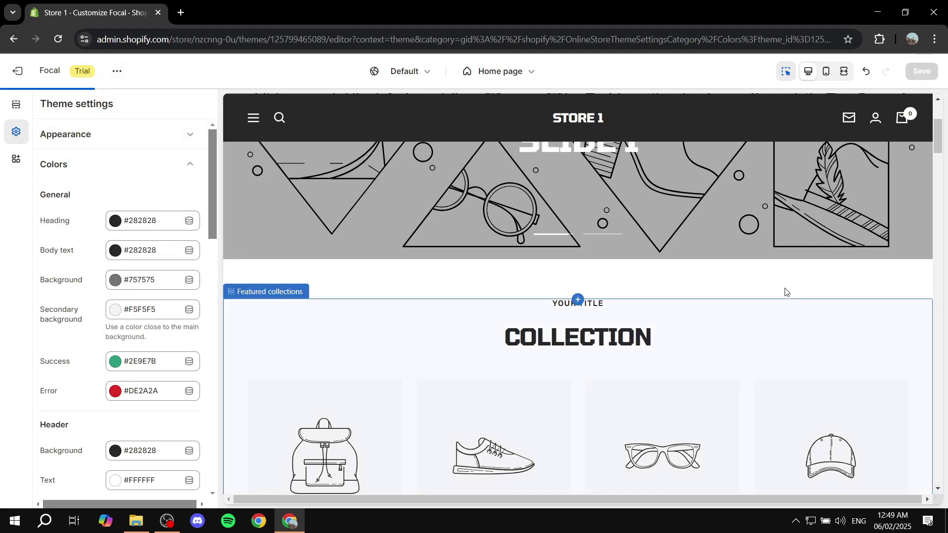
scroll(786, 292, down, 5)
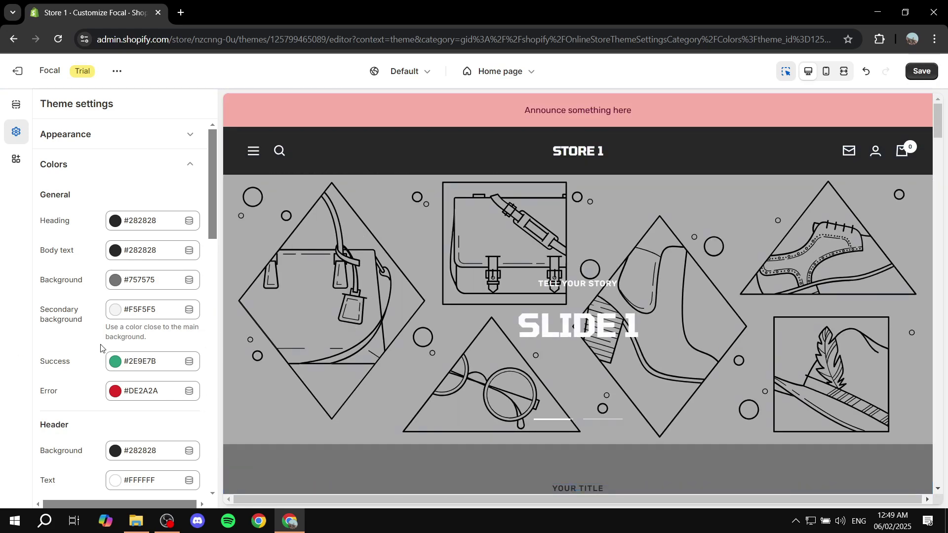
Review the header, footer, primary button and secondary button colors in the Colors settings
scroll(76, 395, down, 3)
drag(59, 240, 89, 242)
click(123, 238)
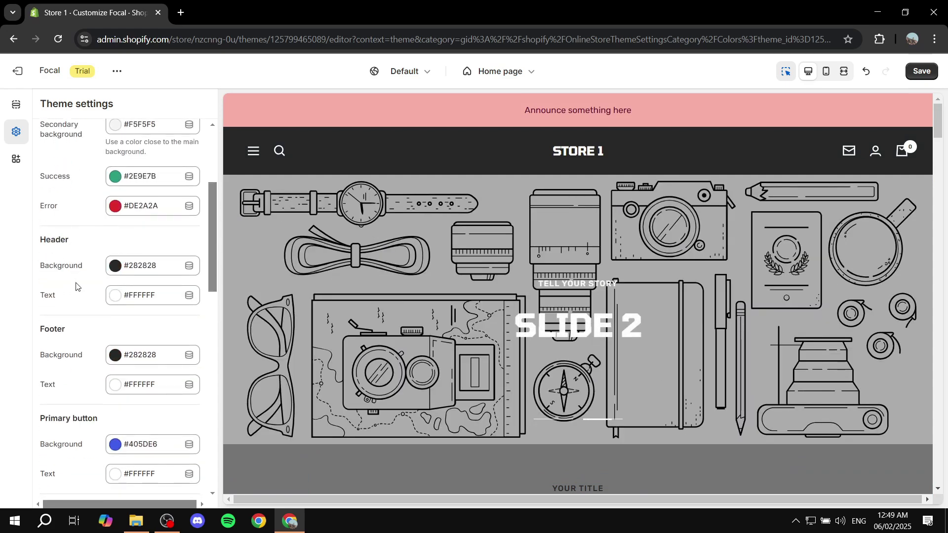
scroll(76, 286, down, 3)
drag(39, 234, 127, 233)
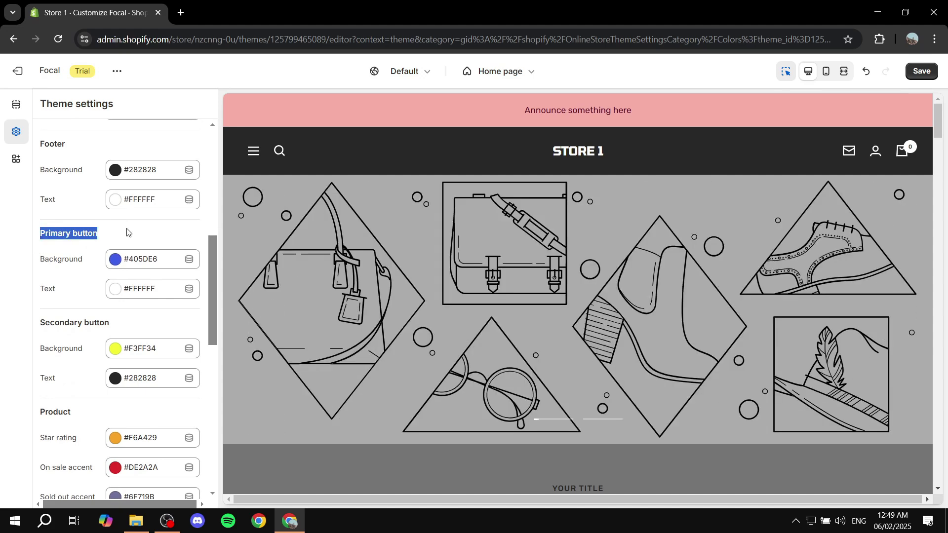
scroll(47, 240, down, 3)
scroll(48, 240, up, 1)
drag(39, 200, 126, 203)
click(126, 203)
Look over the product grid in the preview and the product accent colors, and collapse the Colors group
scroll(571, 304, down, 5)
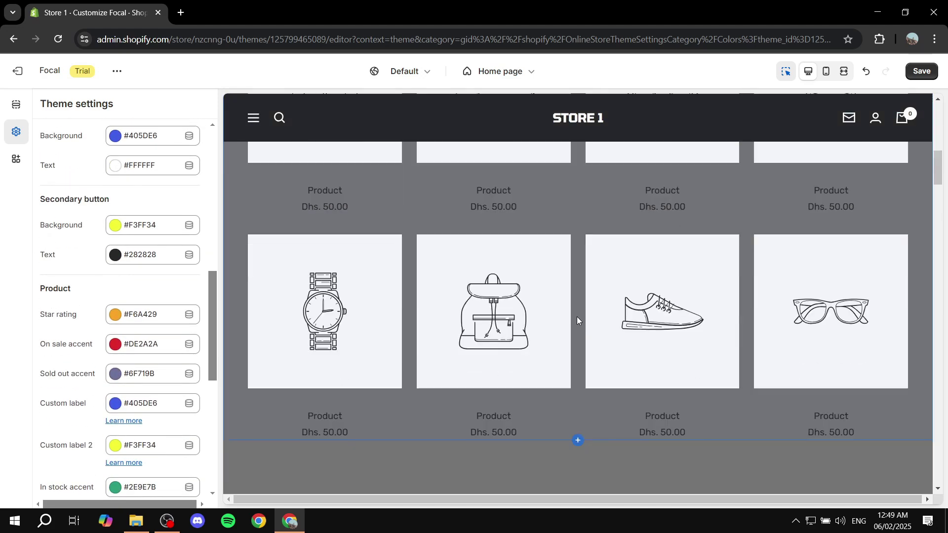
scroll(155, 292, down, 1)
scroll(154, 291, down, 2)
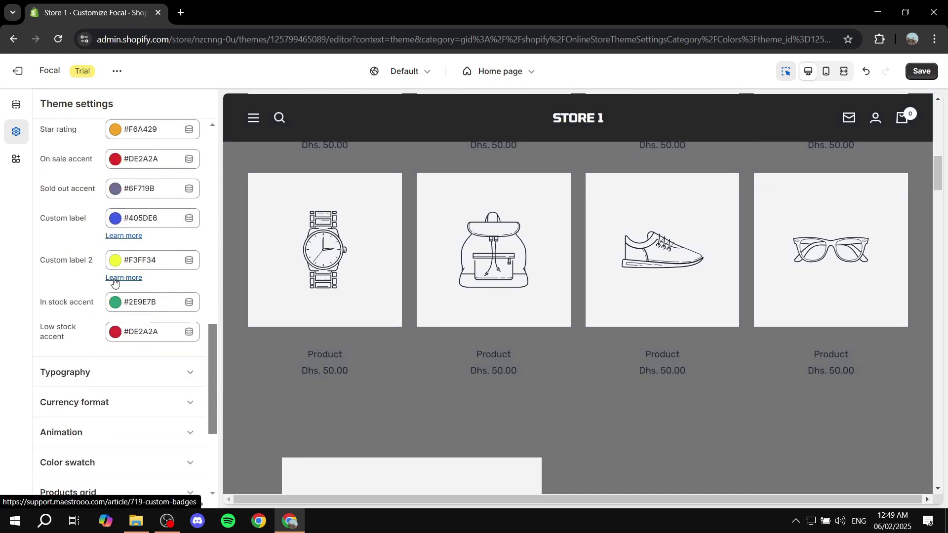
scroll(114, 281, up, 3)
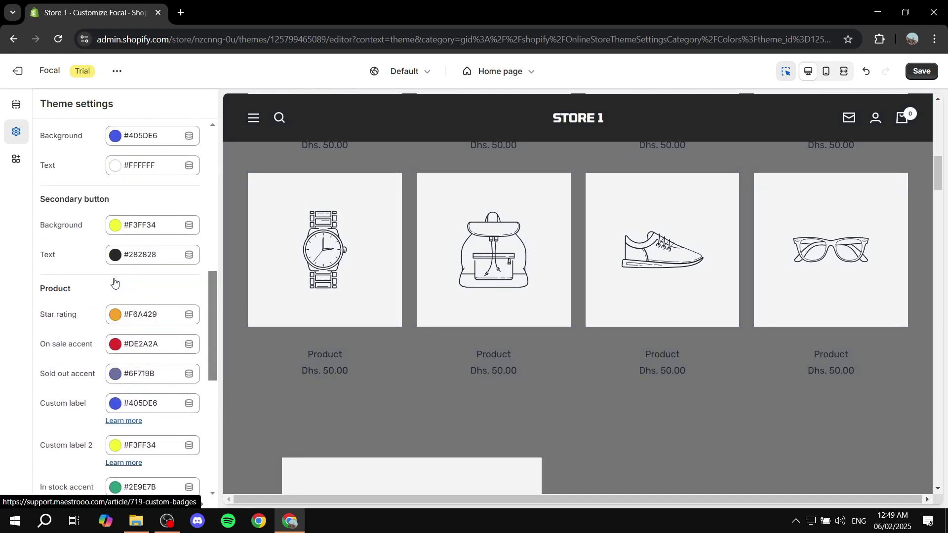
scroll(108, 326, up, 8)
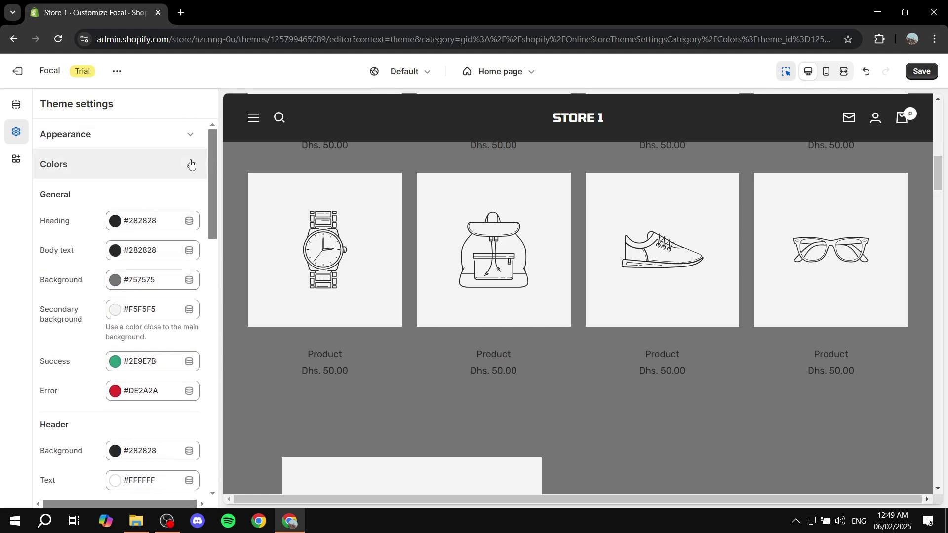
click(190, 164)
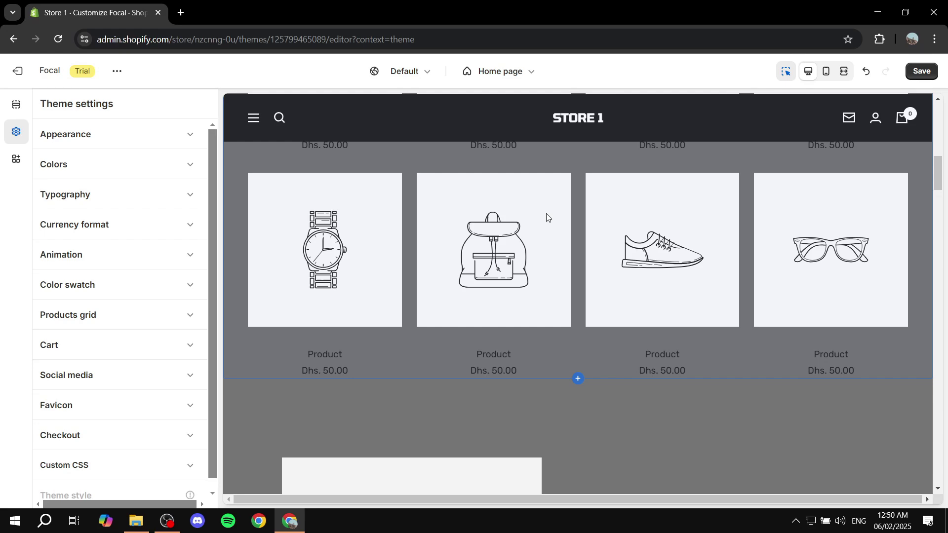
Expand the Typography settings, review the font and size options for headings and body text, and collapse the group
click(96, 195)
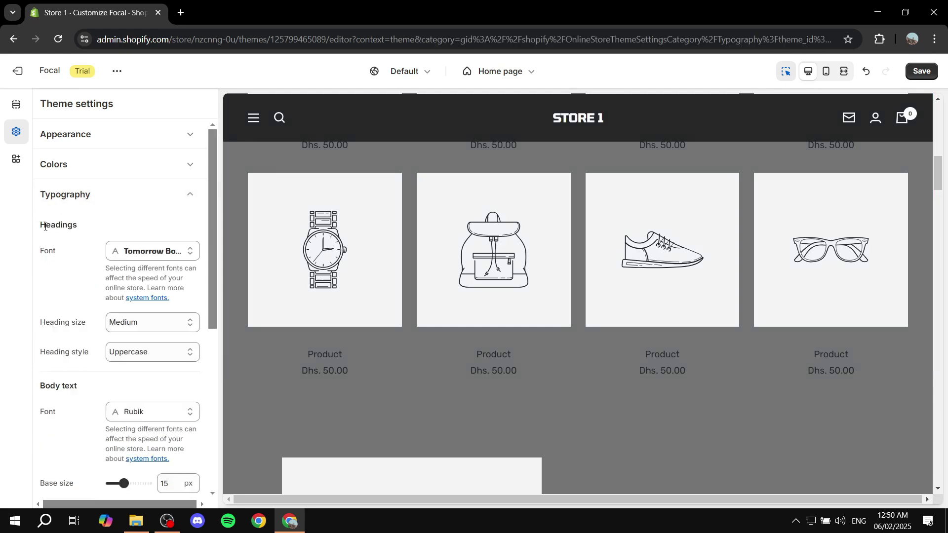
drag(41, 230, 101, 224)
click(100, 225)
drag(43, 227, 91, 229)
click(99, 227)
scroll(69, 236, down, 4)
drag(36, 207, 94, 203)
click(94, 203)
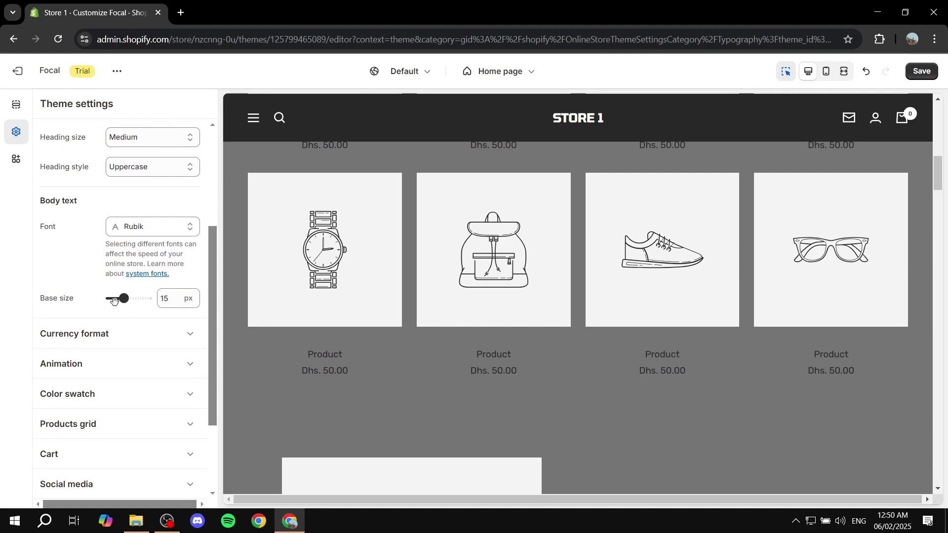
scroll(154, 264, up, 4)
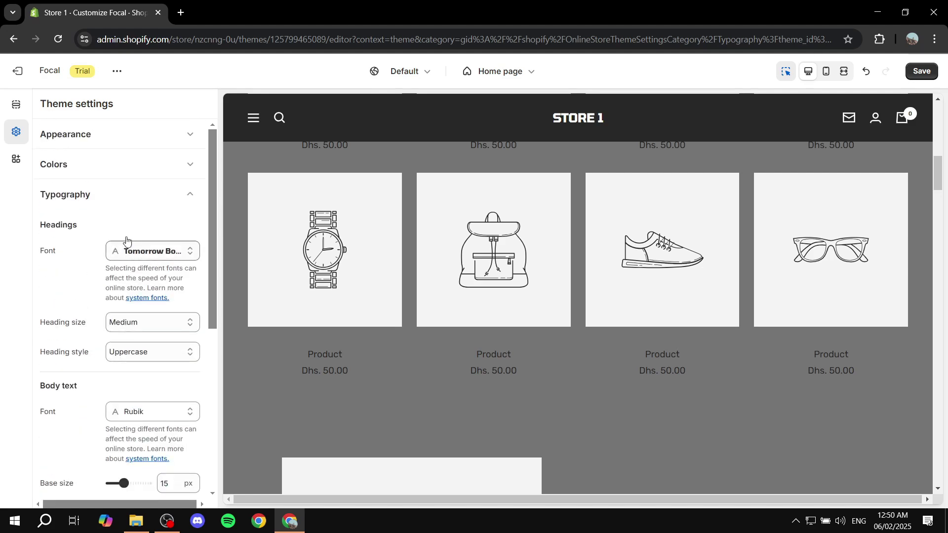
click(157, 203)
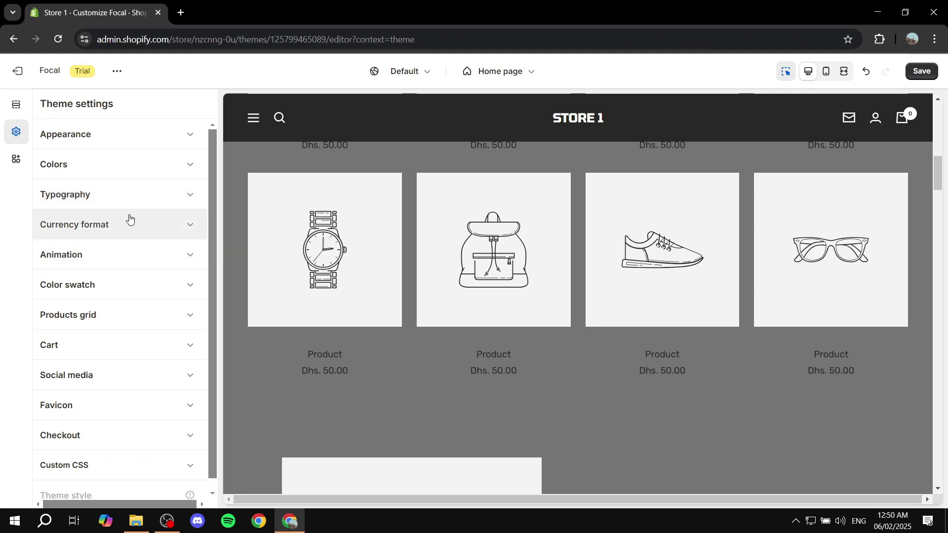
Expand the Color swatch settings, review the round swatch option and the configuration text, and collapse the group
scroll(139, 267, down, 1)
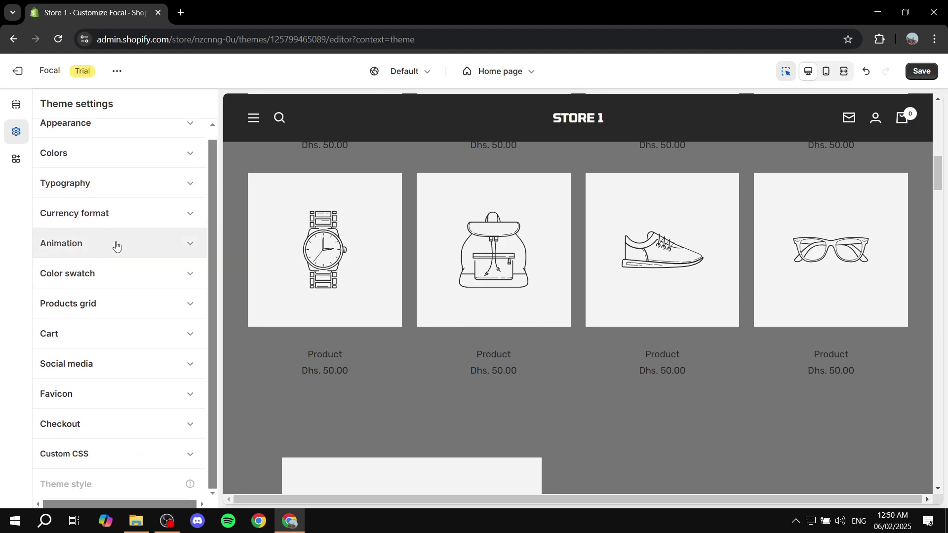
click(159, 275)
scroll(136, 301, down, 4)
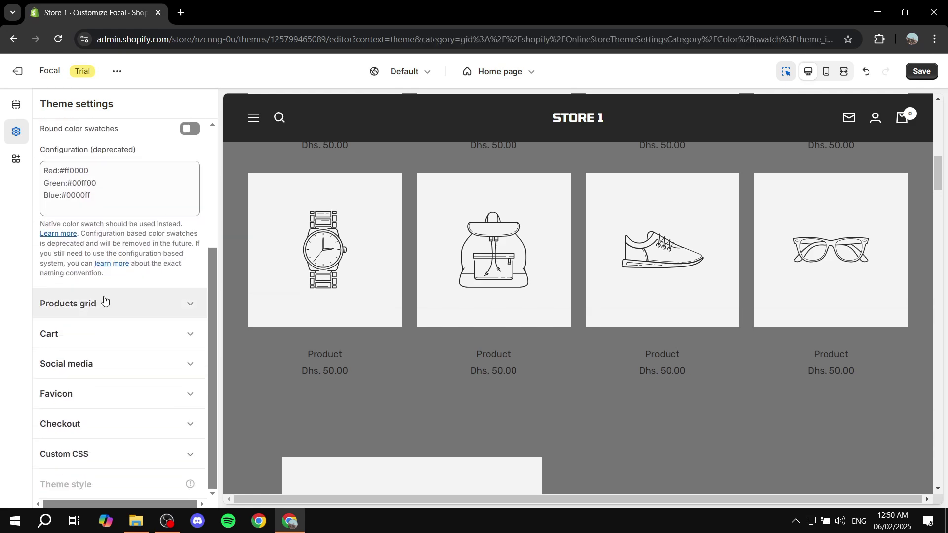
scroll(106, 302, up, 2)
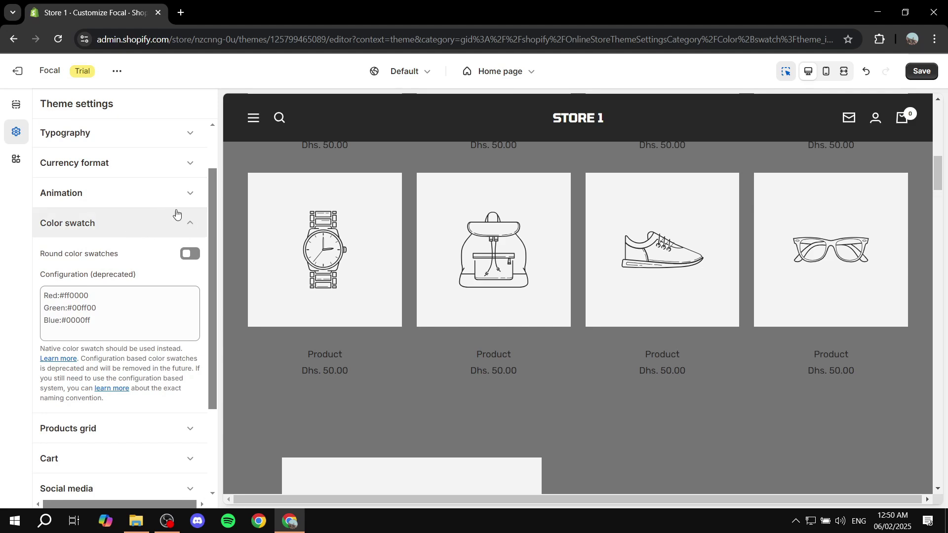
click(181, 227)
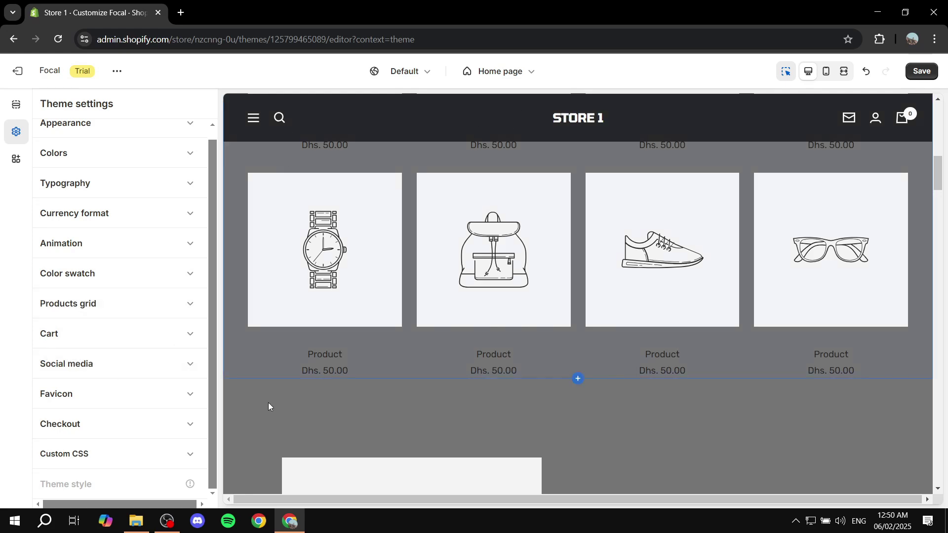
Expand the Social media settings, review the account fields, collapse the group and look over the remaining setting groups
click(148, 367)
scroll(161, 322, down, 4)
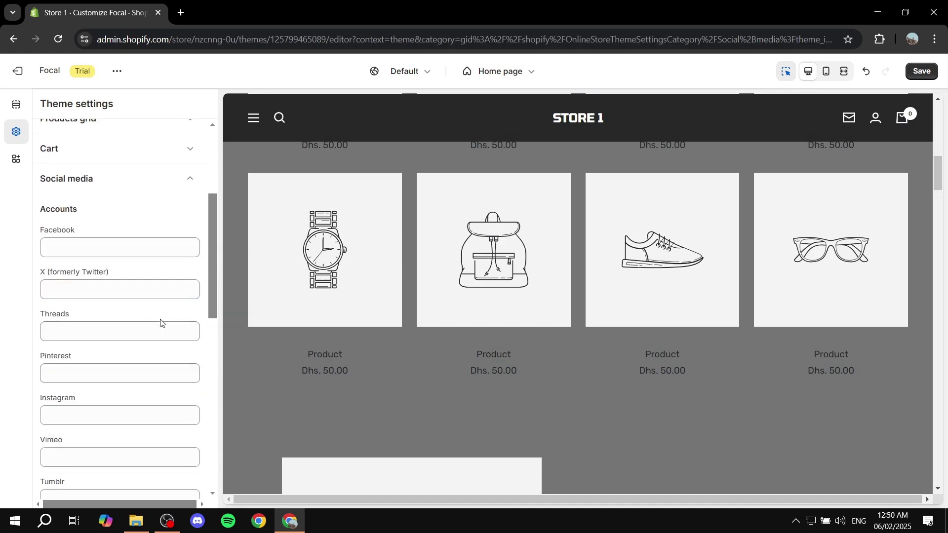
scroll(163, 336, up, 4)
click(150, 372)
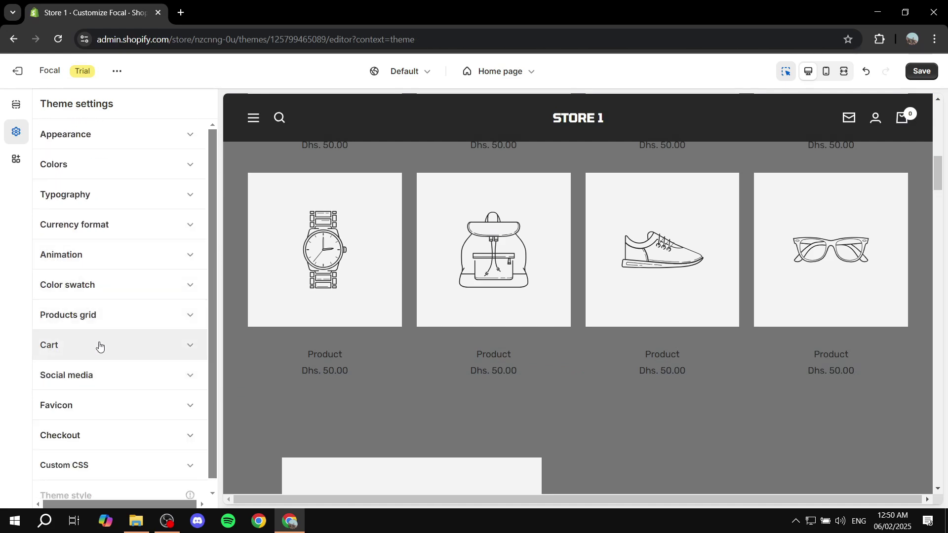
scroll(99, 345, down, 1)
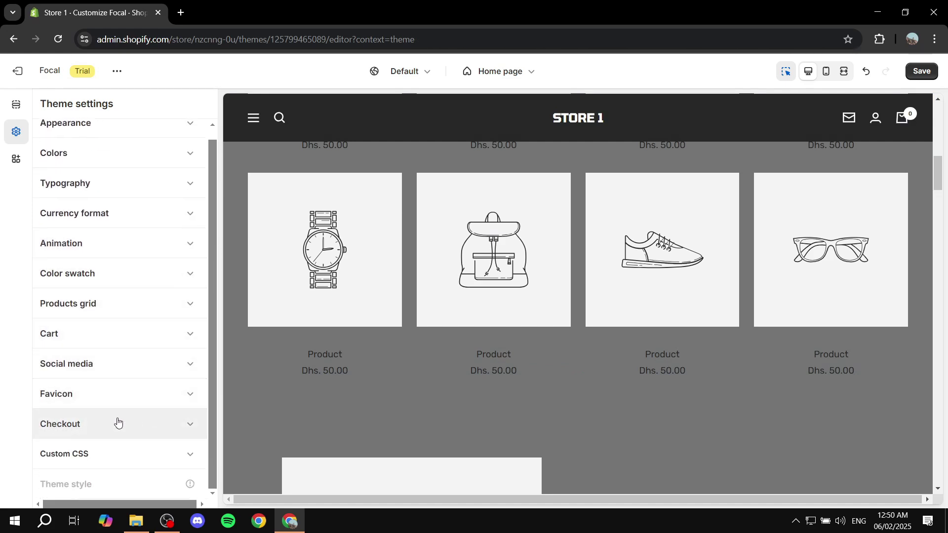
scroll(133, 345, up, 1)
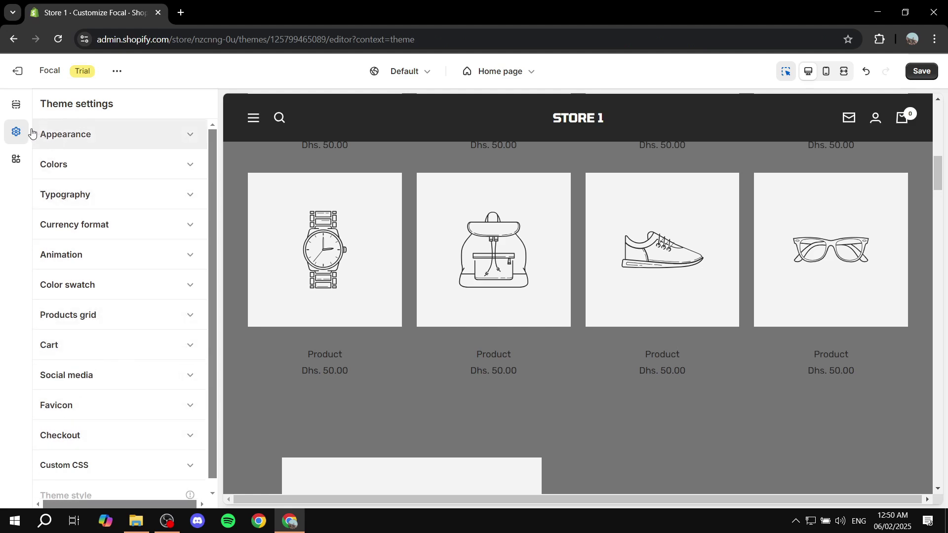
Return to the Home page sections and open the Header section's settings to examine the sticky header option
click(15, 105)
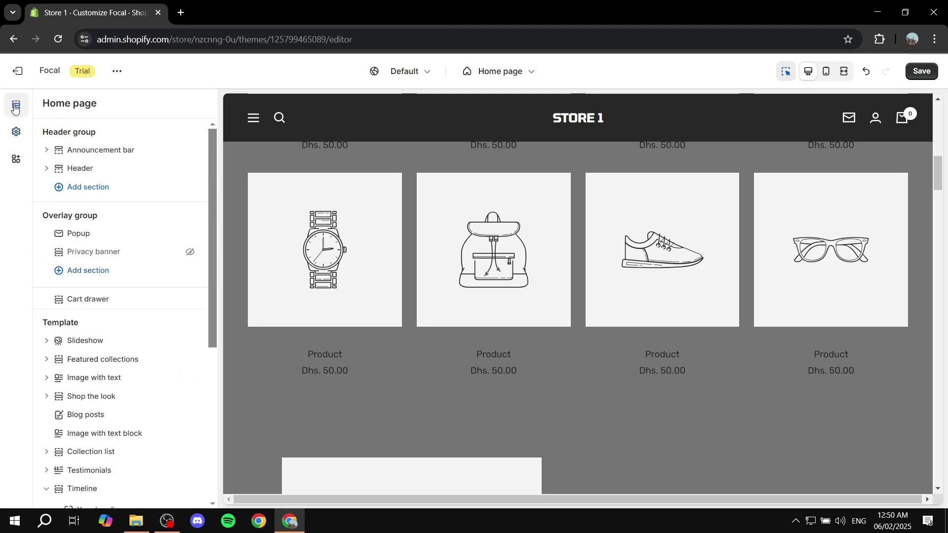
scroll(601, 475, up, 10)
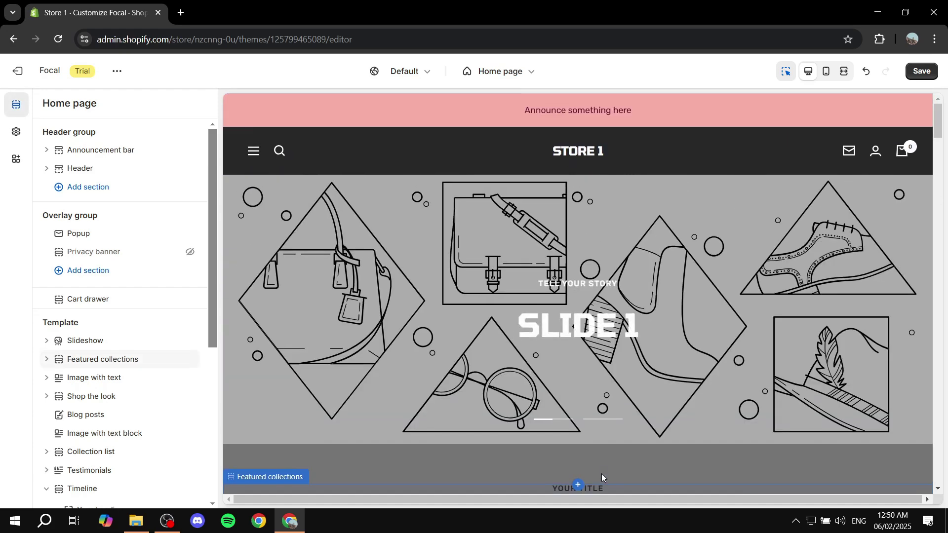
click(79, 169)
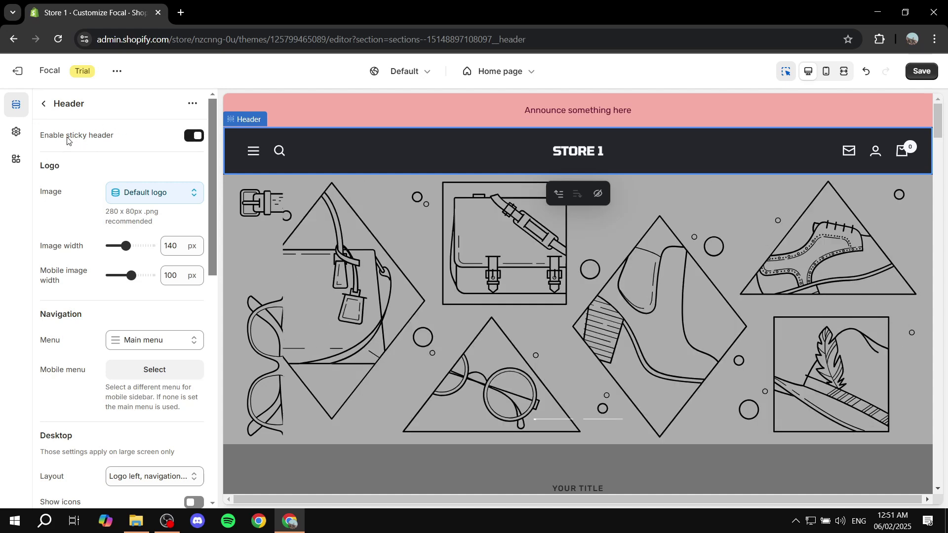
drag(41, 140, 116, 140)
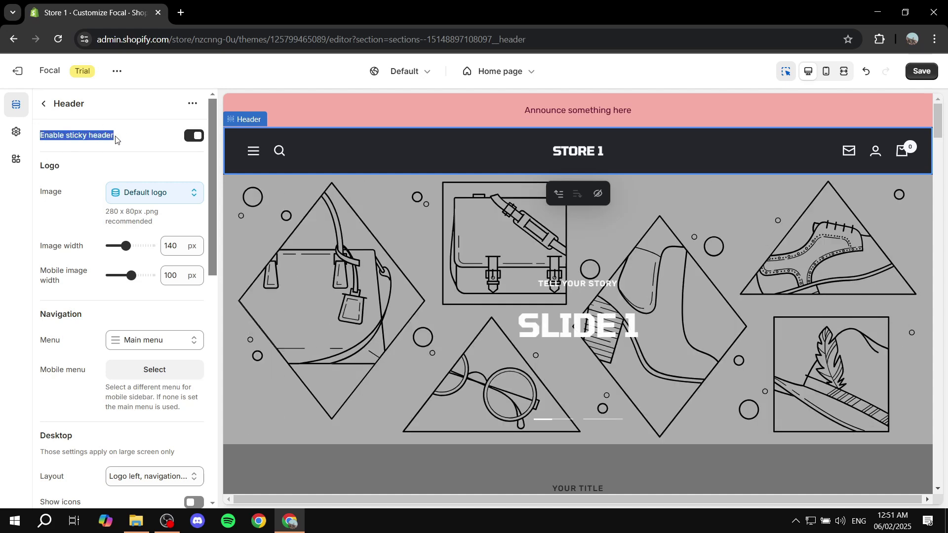
click(117, 139)
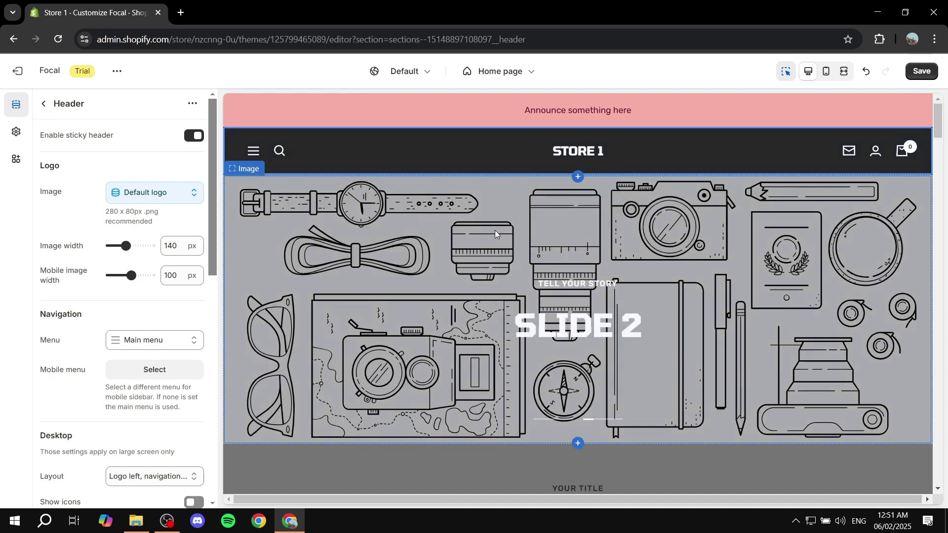
Examine how the sticky header behaves while moving down the home page preview and back to its beginning
scroll(498, 232, down, 1)
scroll(499, 232, down, 10)
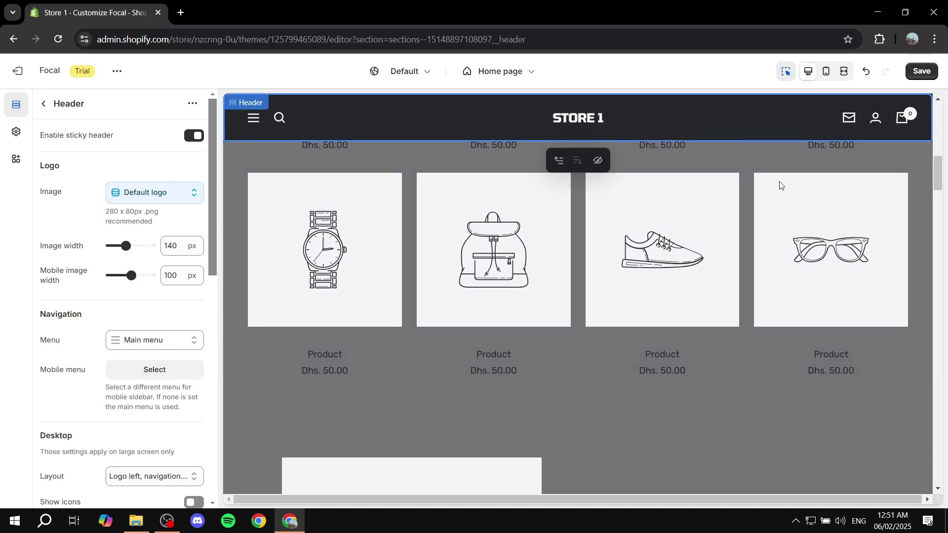
scroll(623, 254, down, 10)
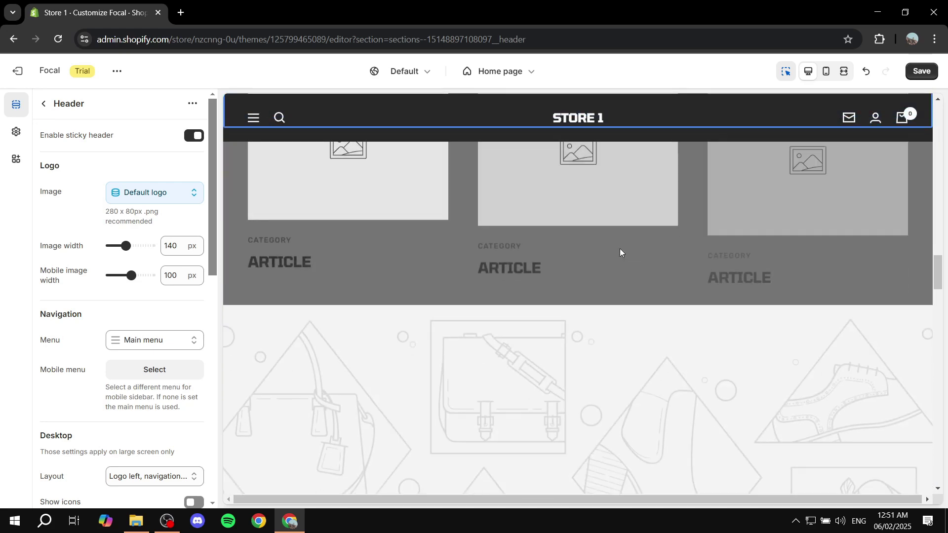
scroll(620, 253, up, 5)
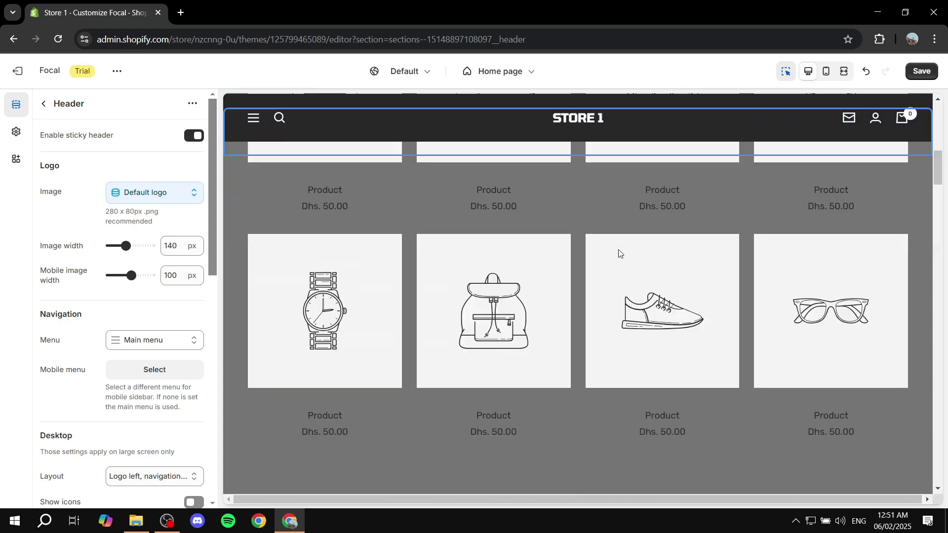
scroll(620, 253, up, 10)
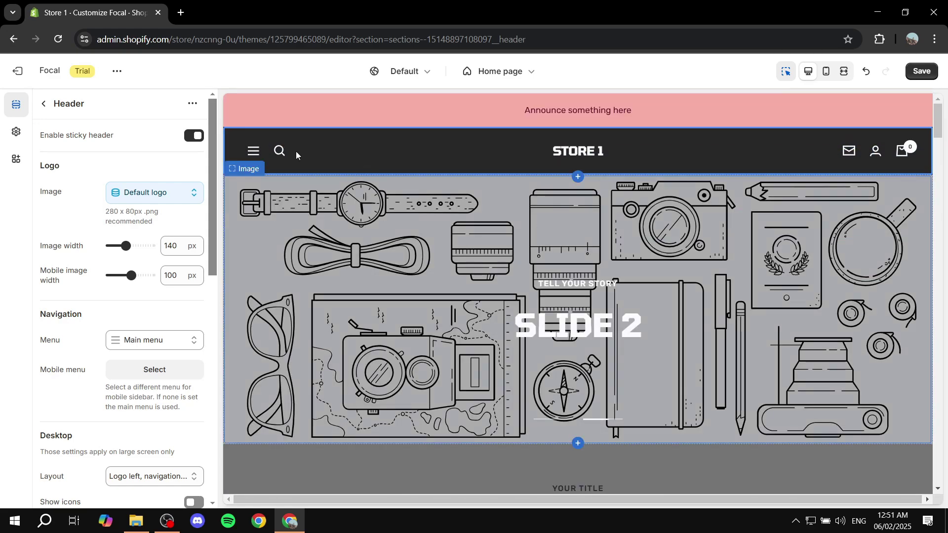
Disable the sticky header and check how the header behaves when the home page preview is scrolled
click(194, 136)
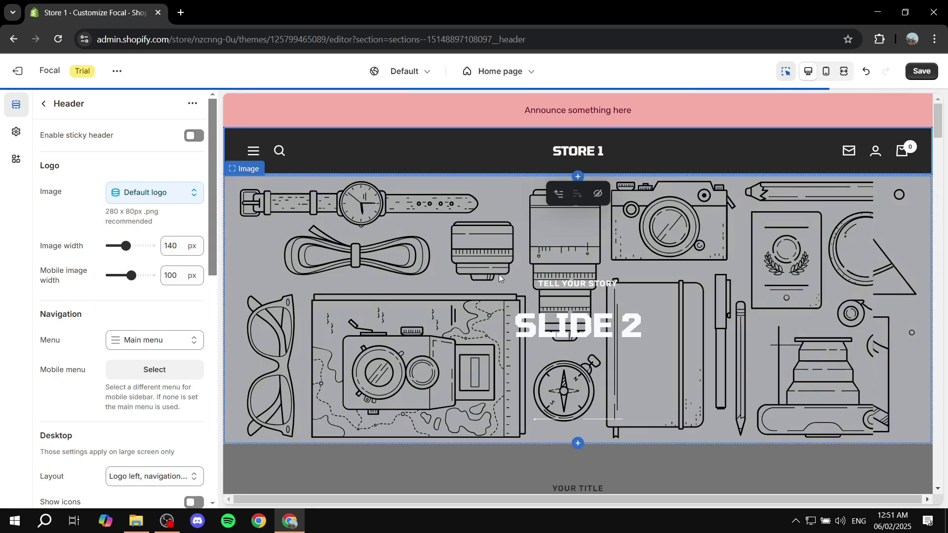
scroll(517, 277, down, 10)
scroll(516, 278, up, 10)
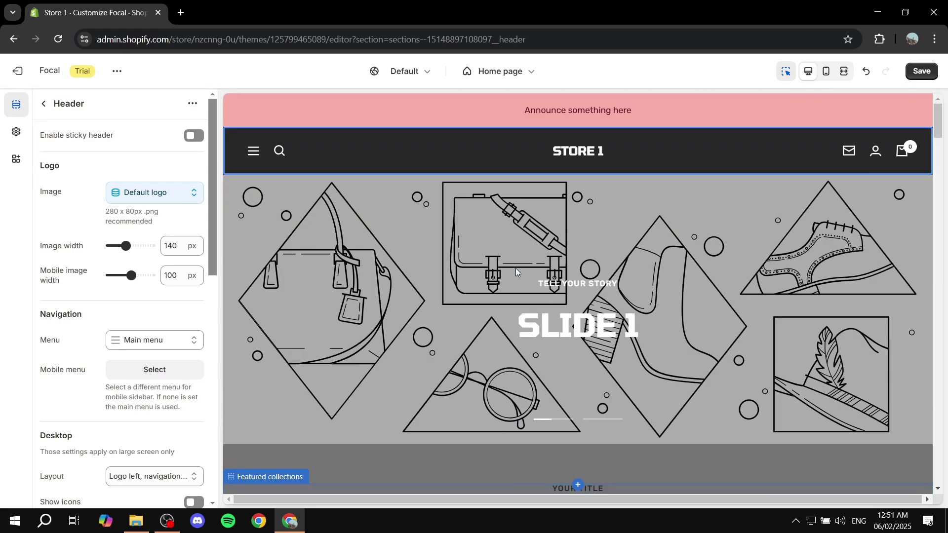
Enable the sticky header again and check the header while scrolling through the home page preview
click(193, 137)
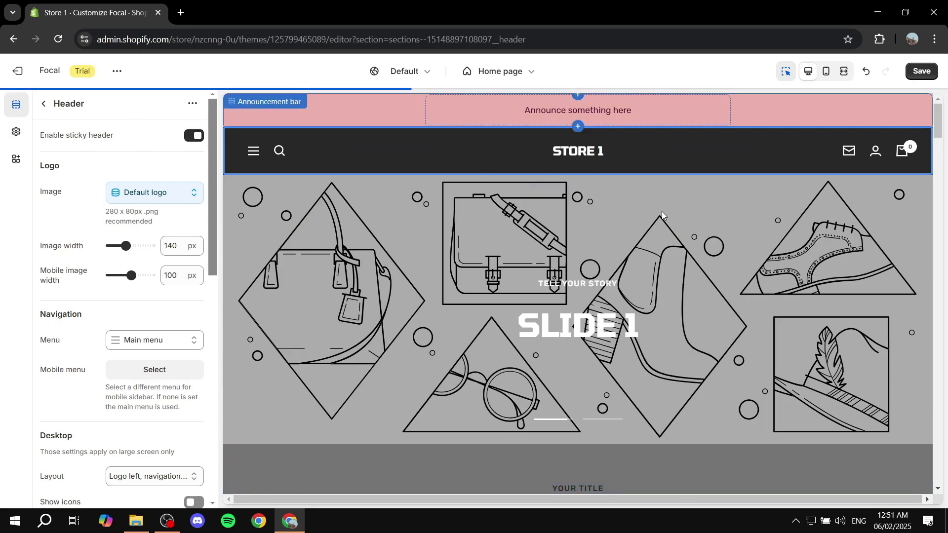
scroll(593, 247, down, 10)
scroll(639, 225, up, 6)
scroll(640, 224, up, 4)
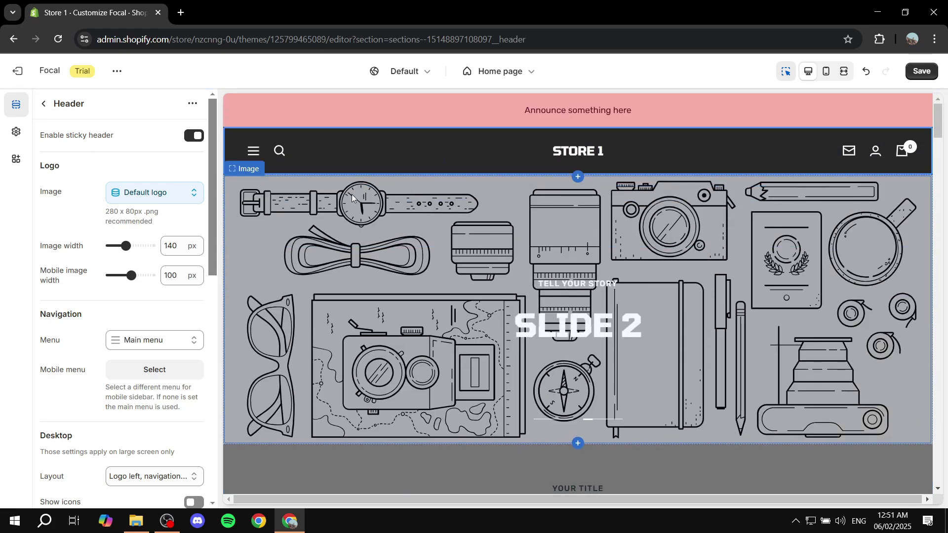
Examine the header's logo settings and the replacement sources for the default logo image, including metaobjects
drag(38, 171, 99, 164)
click(99, 165)
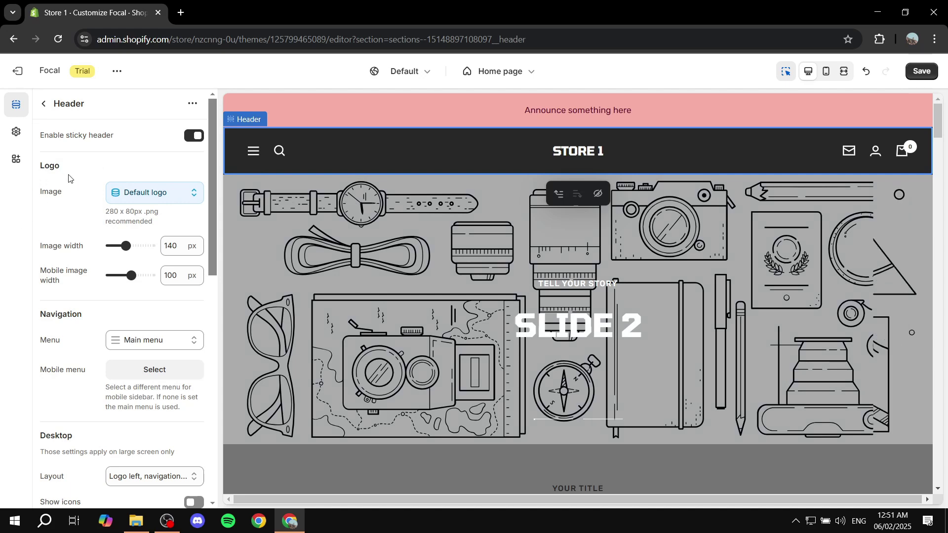
drag(43, 102, 64, 197)
click(147, 206)
click(153, 193)
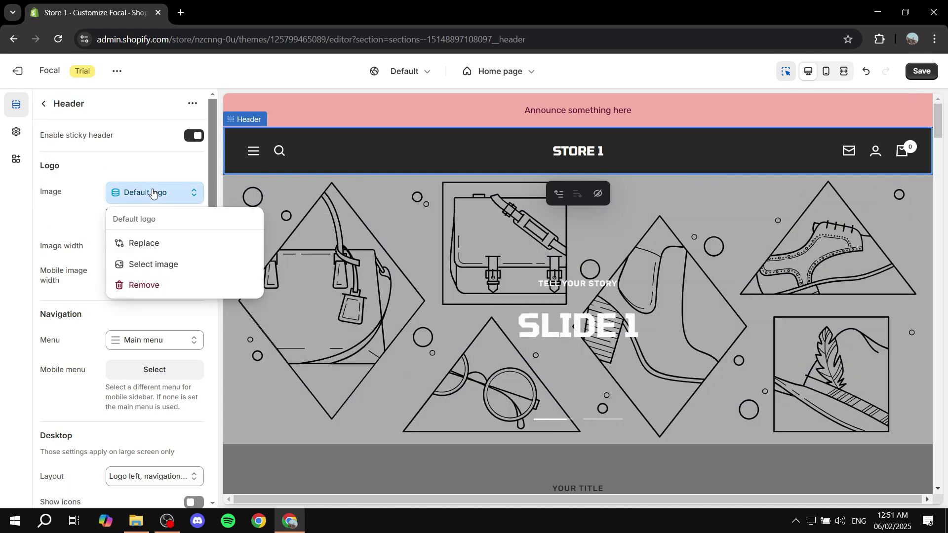
click(148, 243)
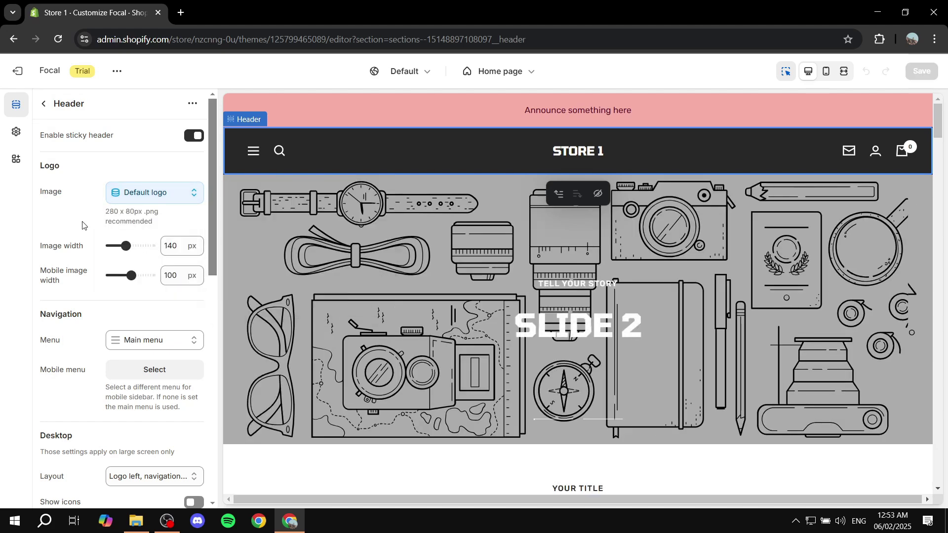
click(128, 199)
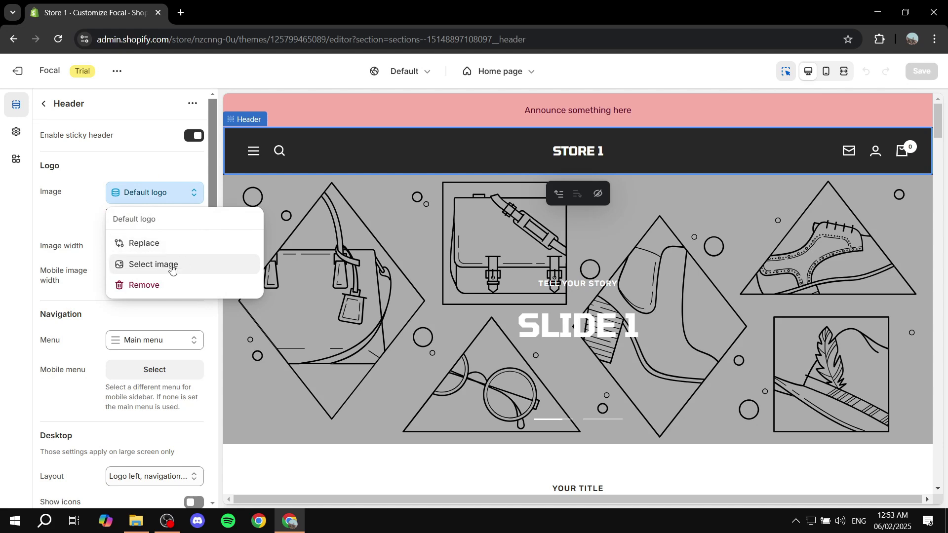
click(129, 243)
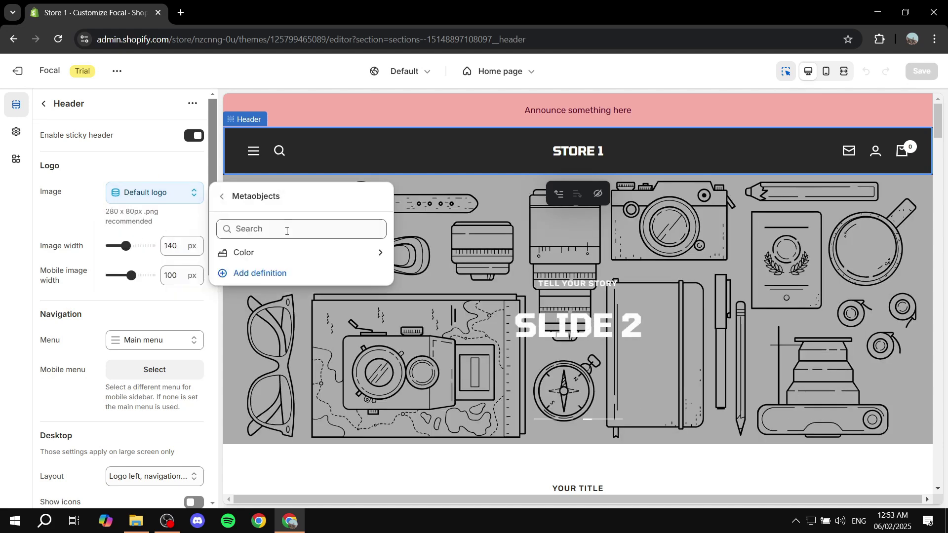
click(221, 200)
click(142, 201)
click(52, 191)
Select the existing Tutorial PNG from the store's files as the header's logo image
click(148, 193)
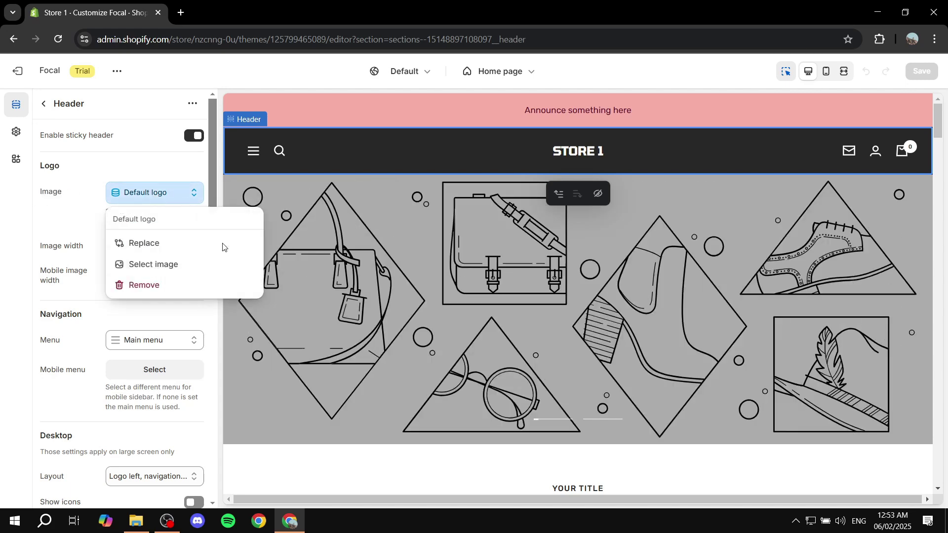
click(151, 264)
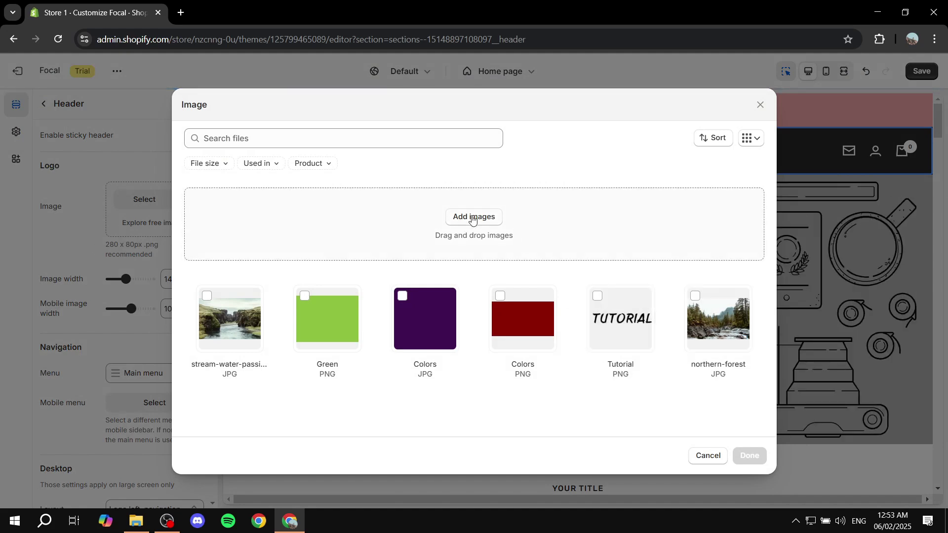
click(598, 296)
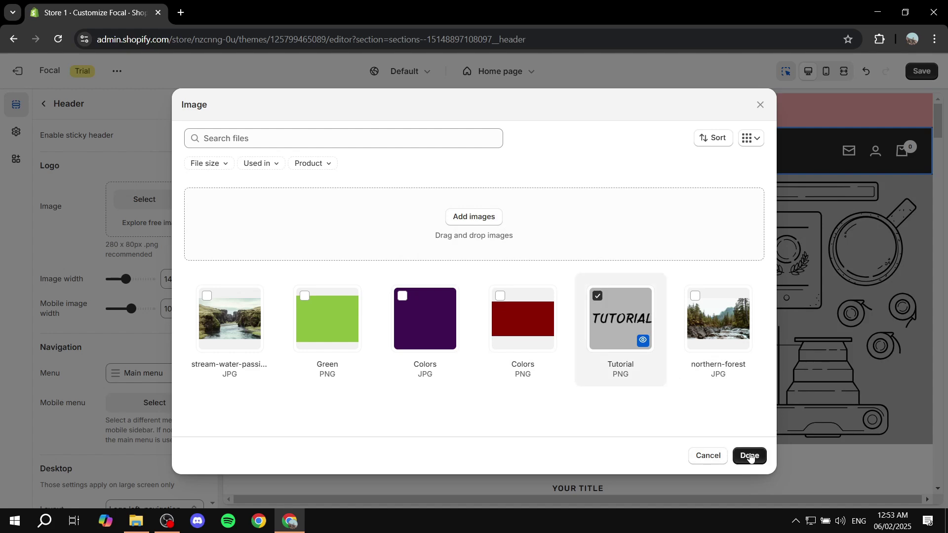
click(750, 454)
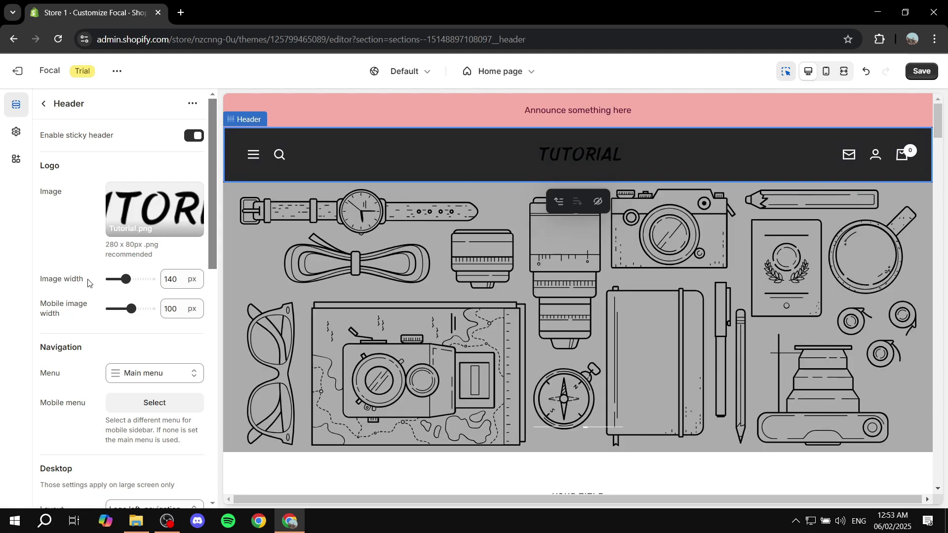
drag(42, 285, 85, 280)
click(39, 232)
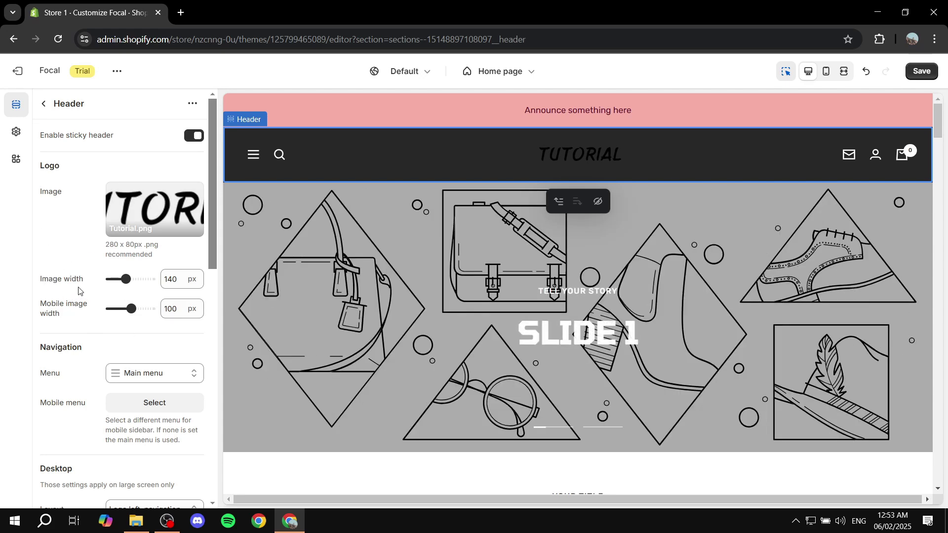
Open the navigation drawer in the home page preview and examine the header's Menu replacement options, staying in the theme editor
scroll(93, 245, down, 4)
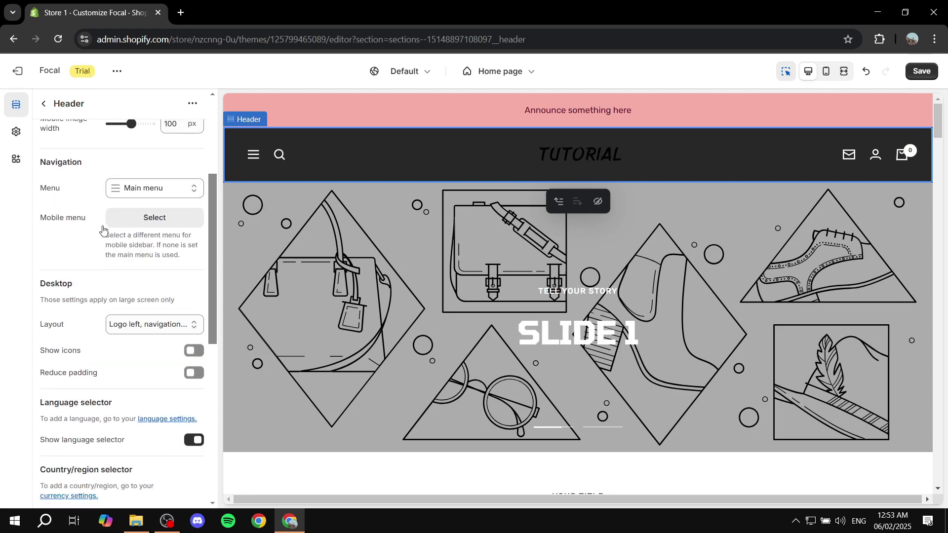
click(254, 155)
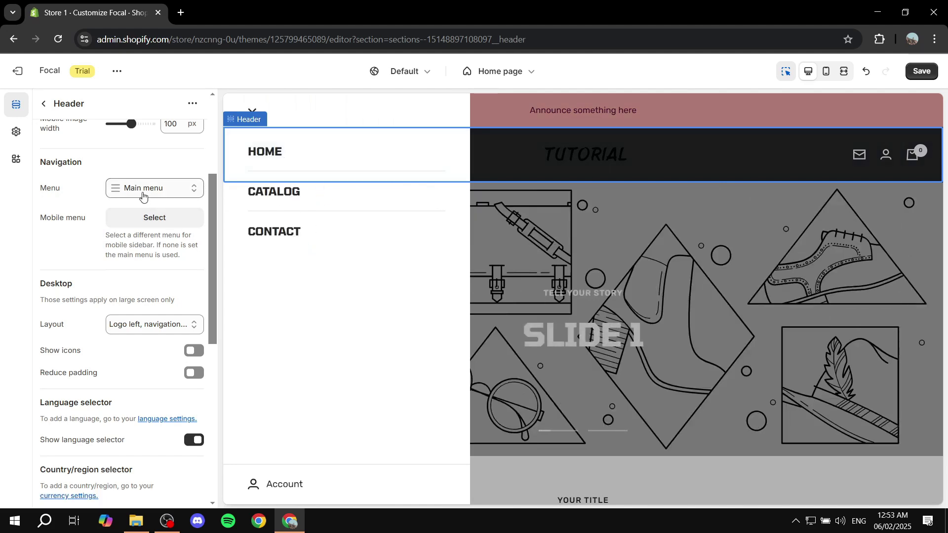
click(164, 187)
double_click(55, 189)
click(165, 195)
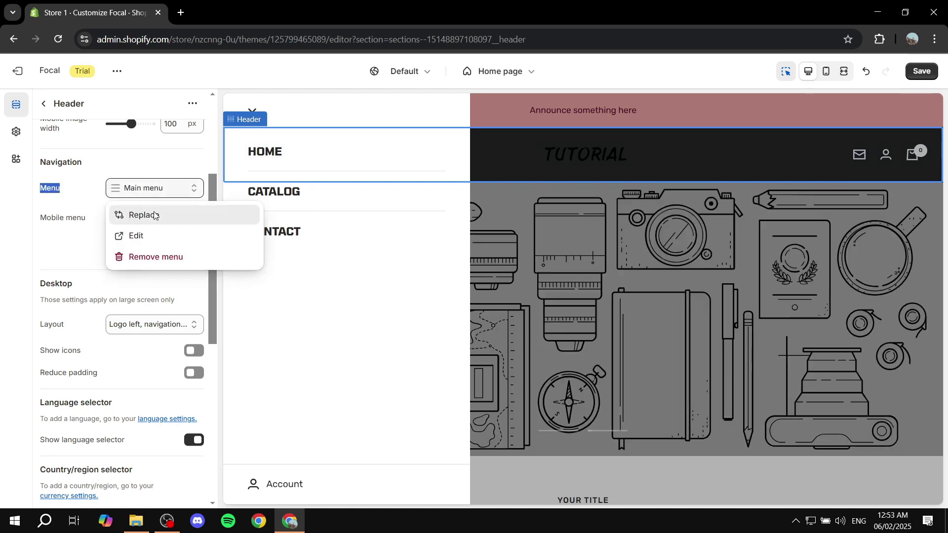
click(155, 215)
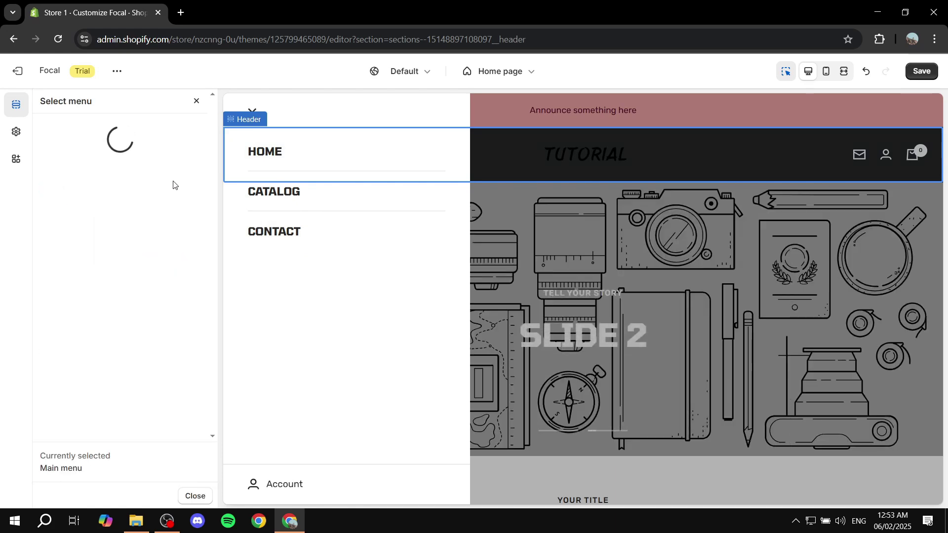
click(197, 102)
click(15, 72)
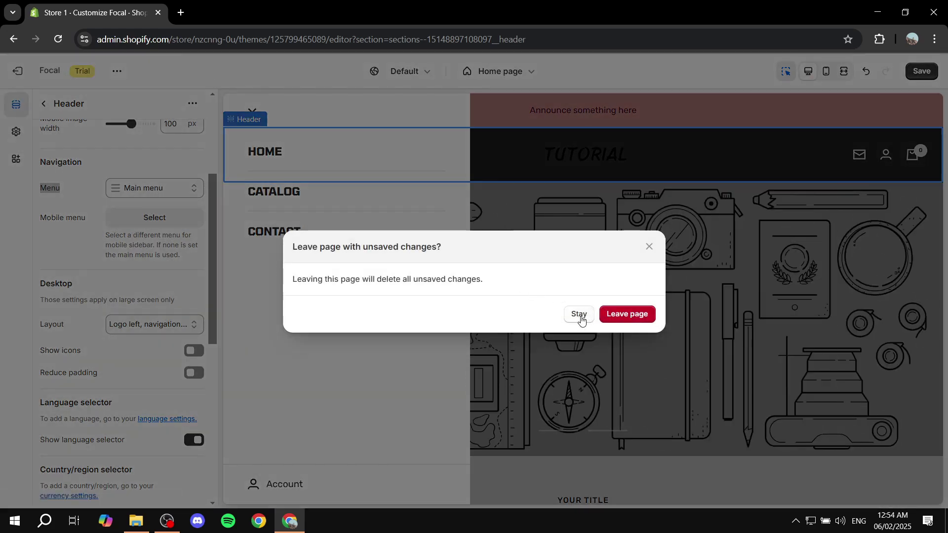
click(579, 316)
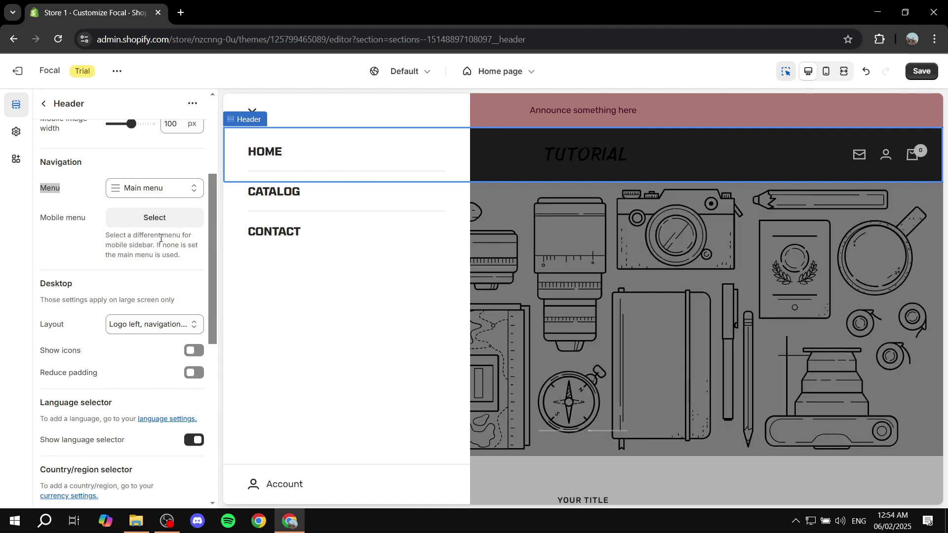
Review the header's remaining settings for desktop layout, language and country selectors, transparent header and search
click(65, 249)
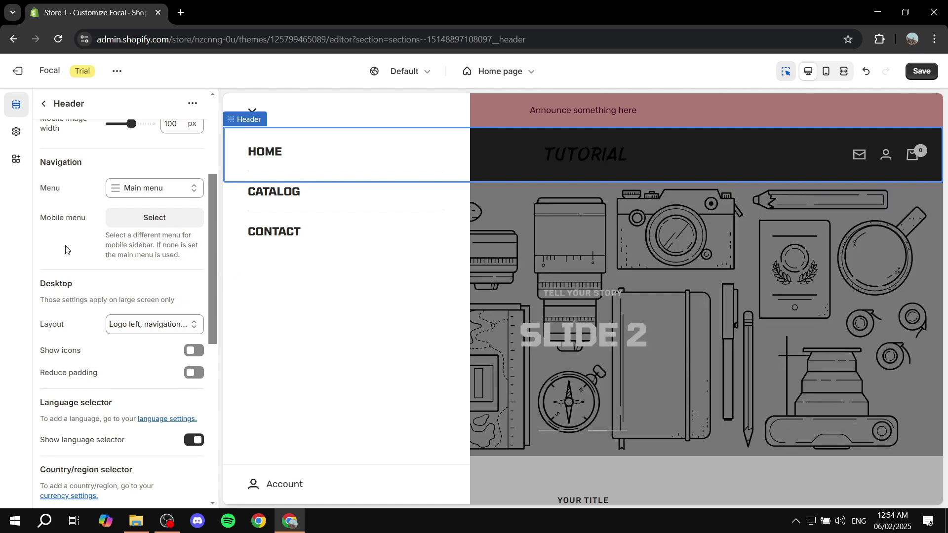
scroll(178, 272, down, 3)
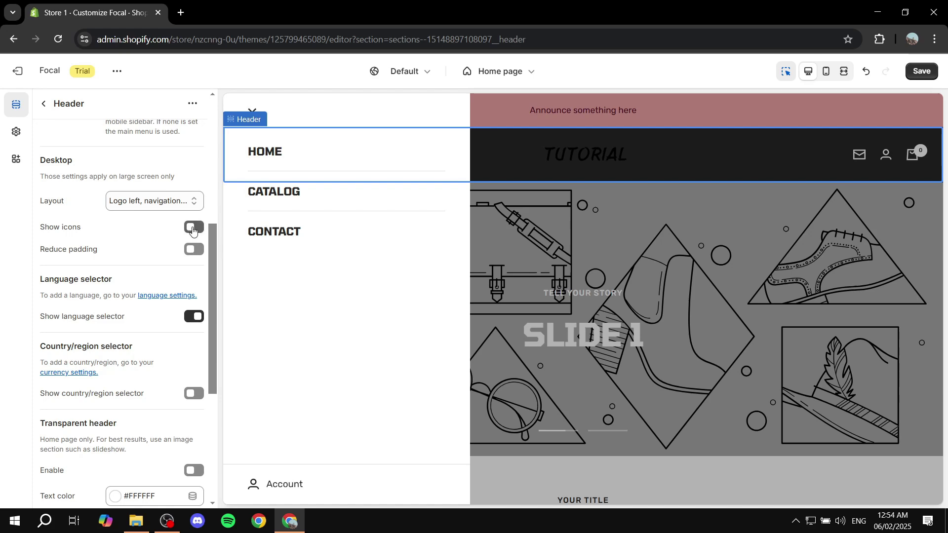
scroll(76, 207, down, 5)
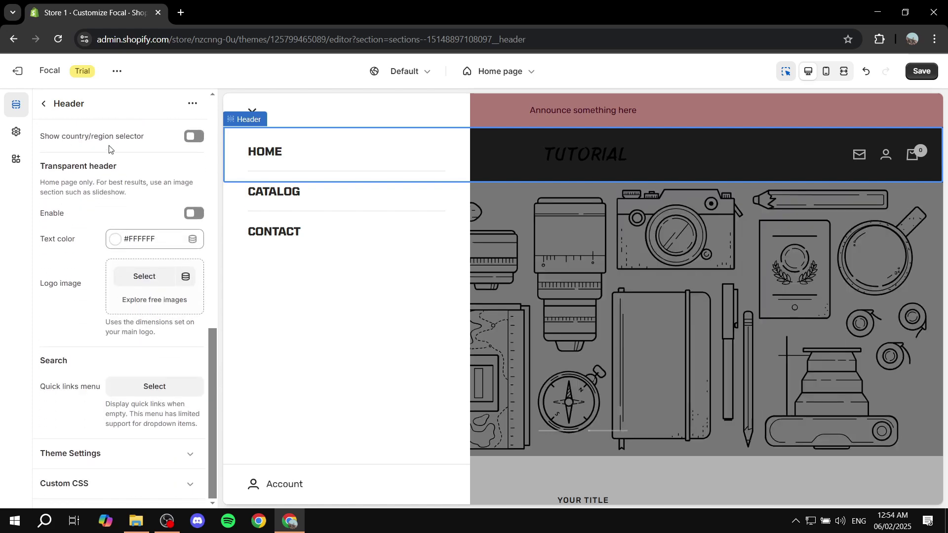
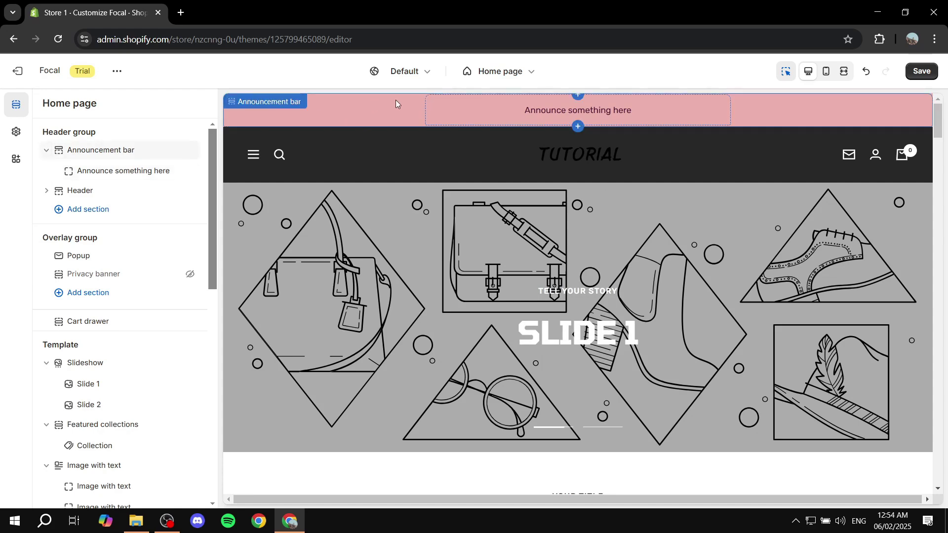
Open the Announcement bar section and set its background color to yellow #F3FF34
click(99, 150)
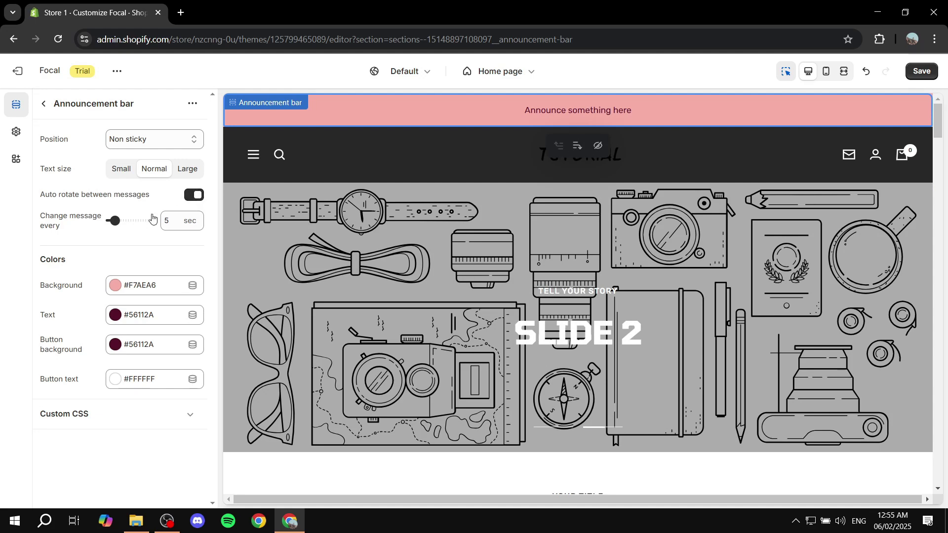
double_click(171, 219)
click(116, 285)
click(118, 258)
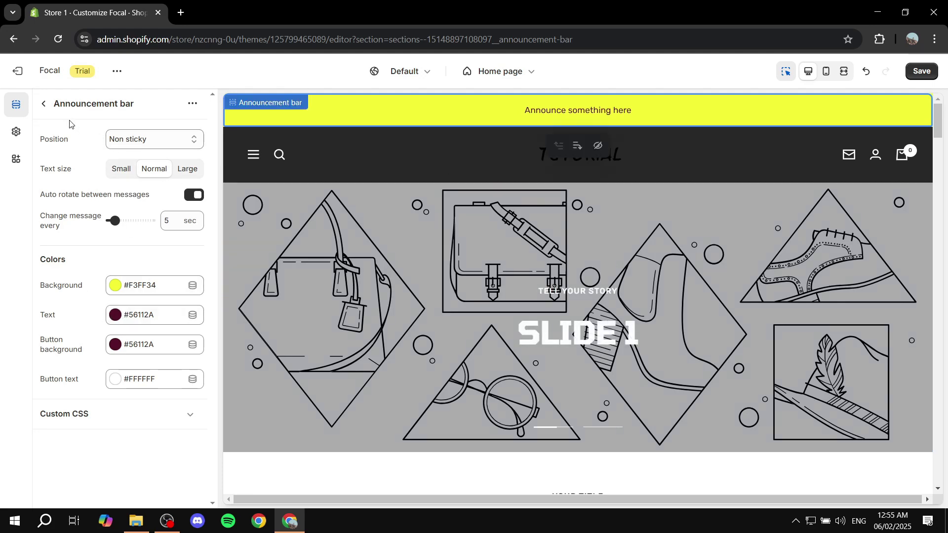
Open the announcement bar's message block and replace its text with "Change the text"
click(42, 104)
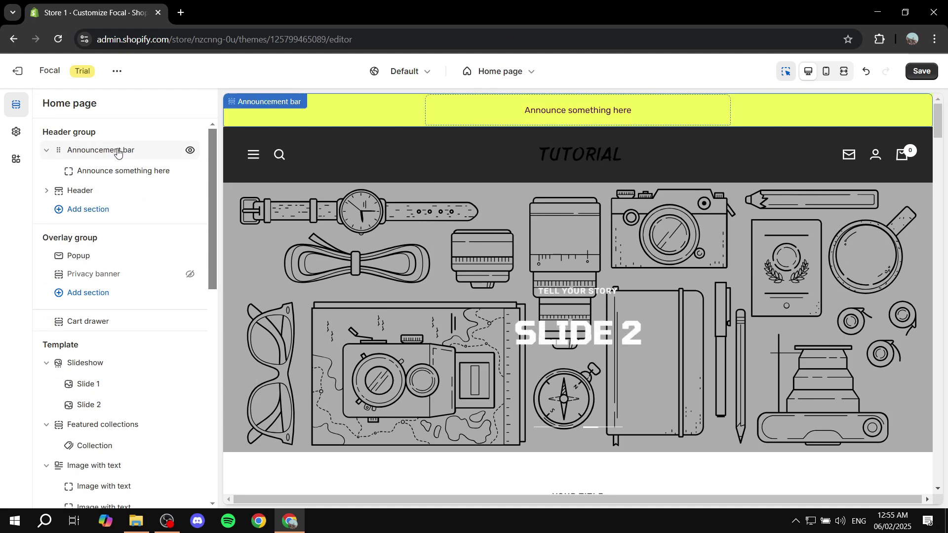
click(50, 153)
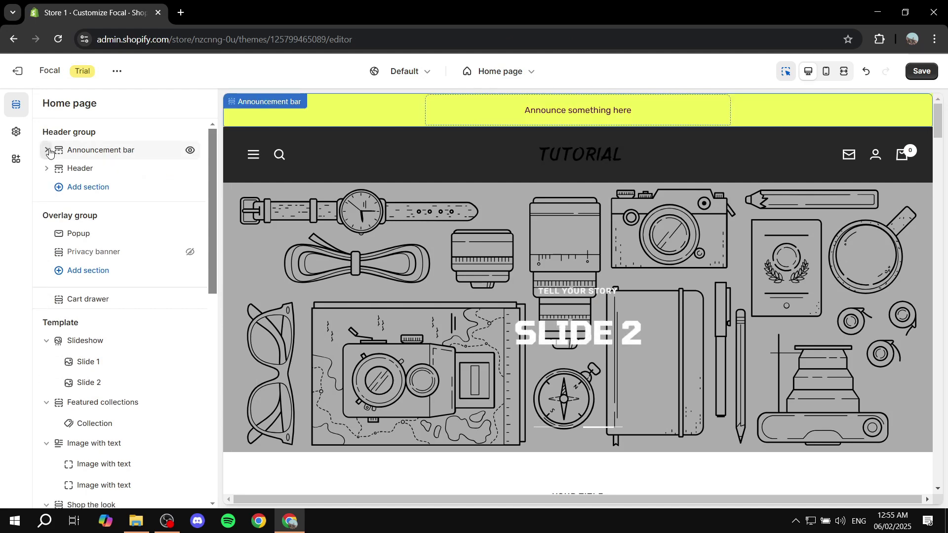
click(48, 151)
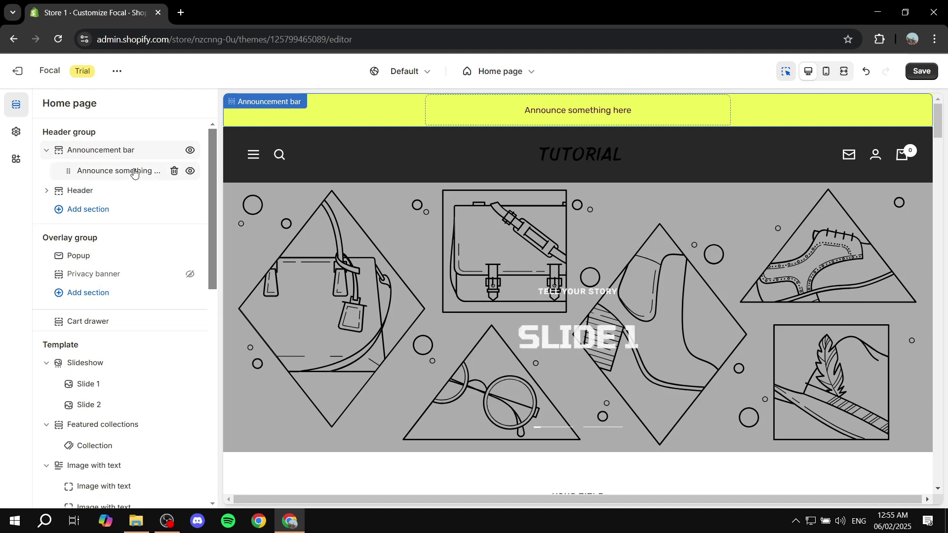
click(112, 171)
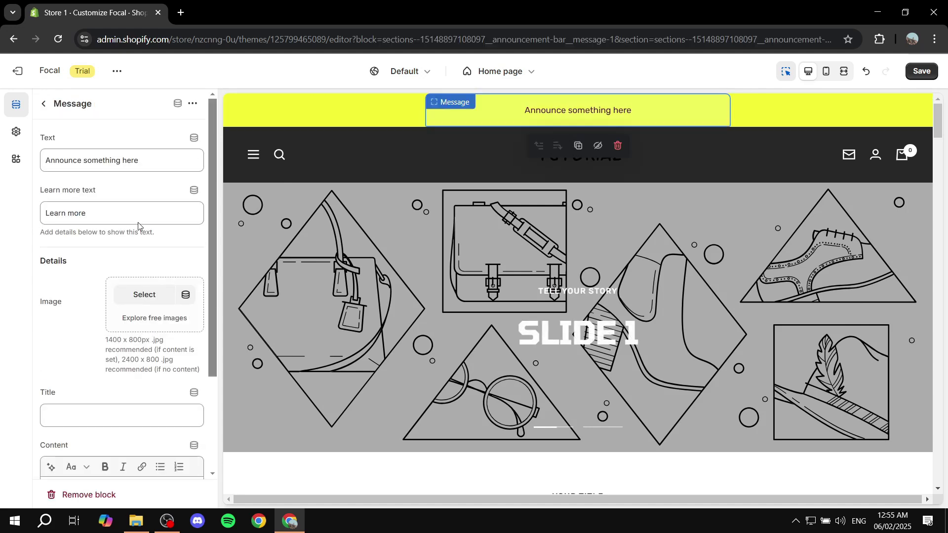
drag(148, 164, 0, 167)
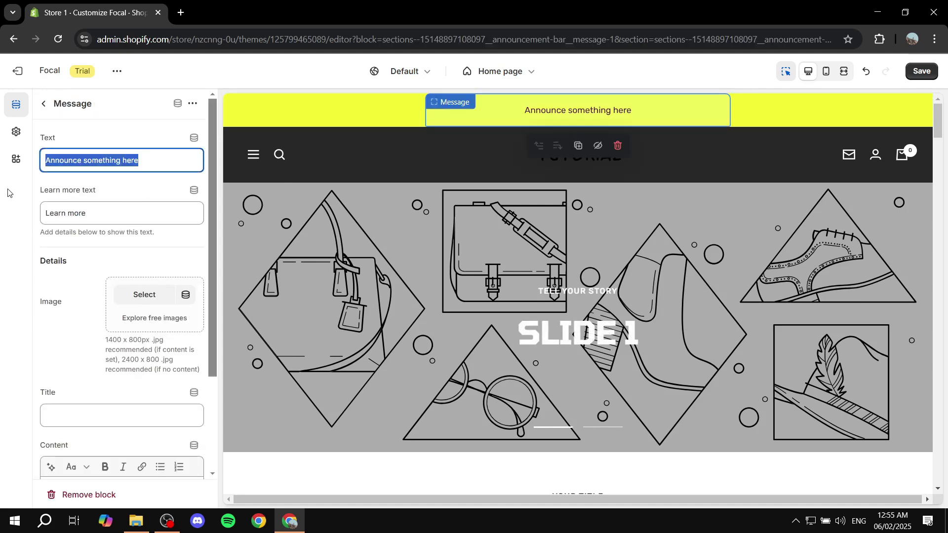
key(BackSpace)
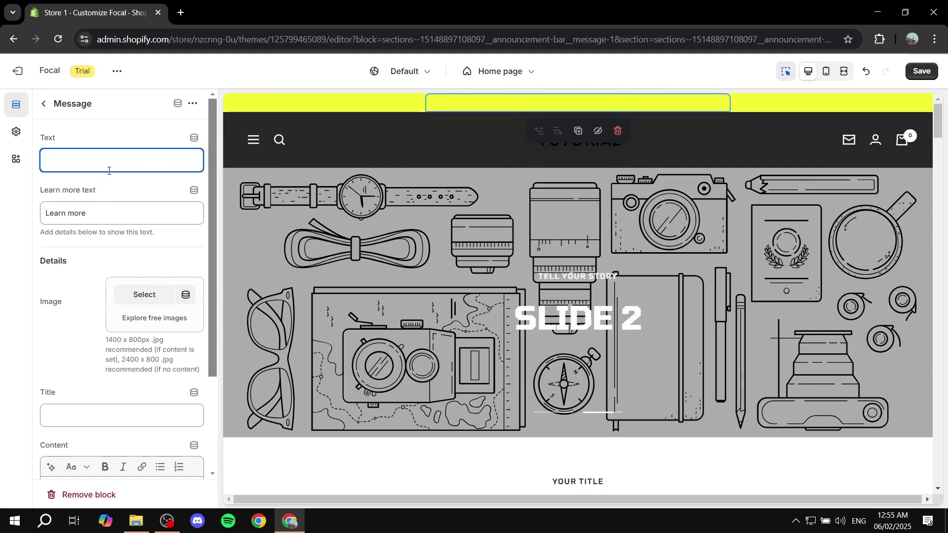
text(Cha)
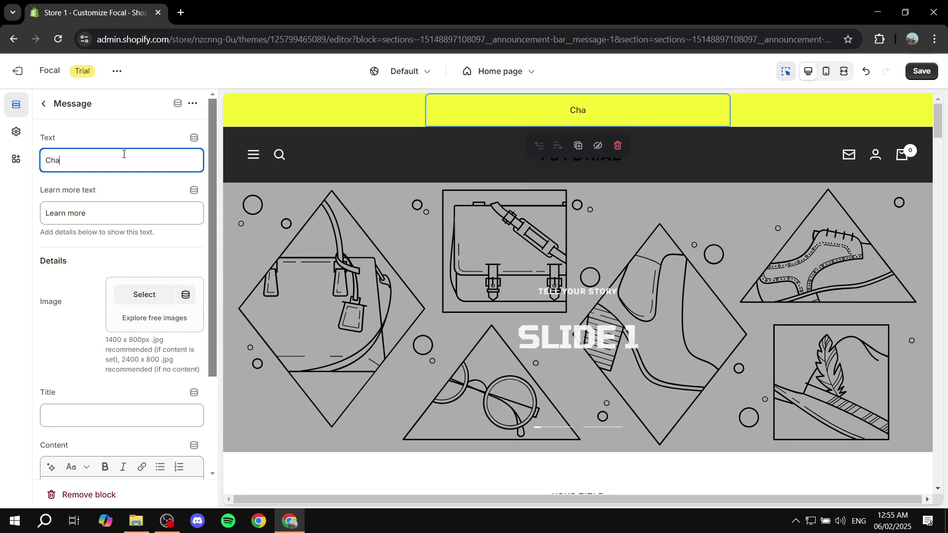
text(nge the )
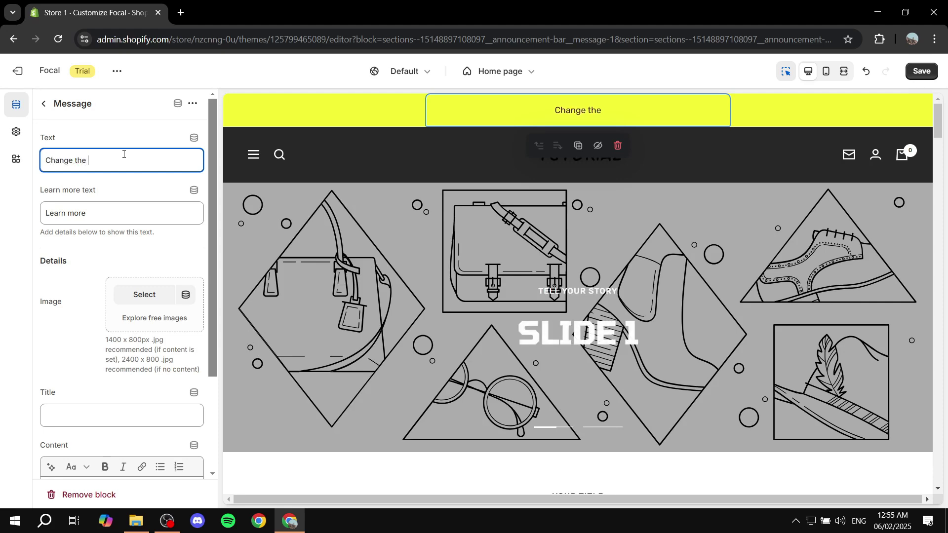
text(text)
click(11, 260)
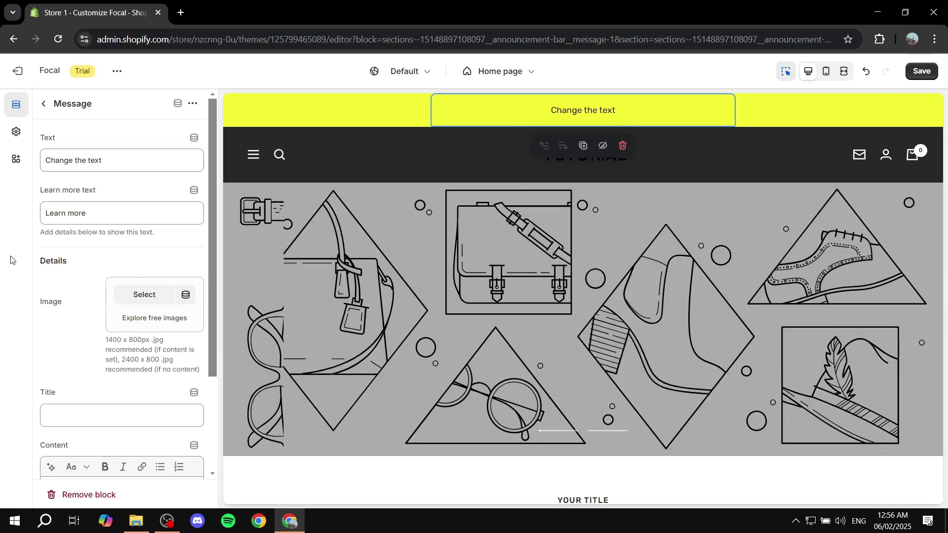
Review the announcement message's text and details settings, and select its button text
drag(123, 157, 39, 167)
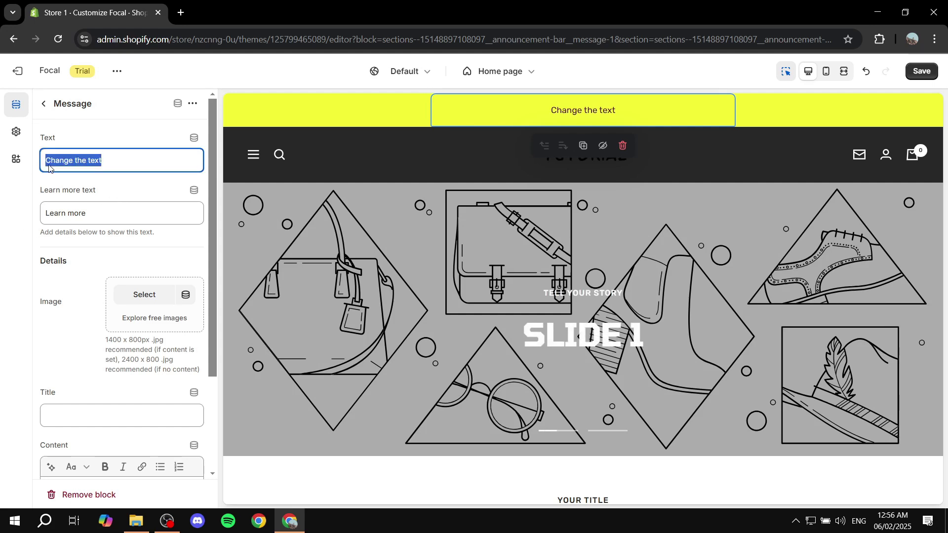
click(28, 214)
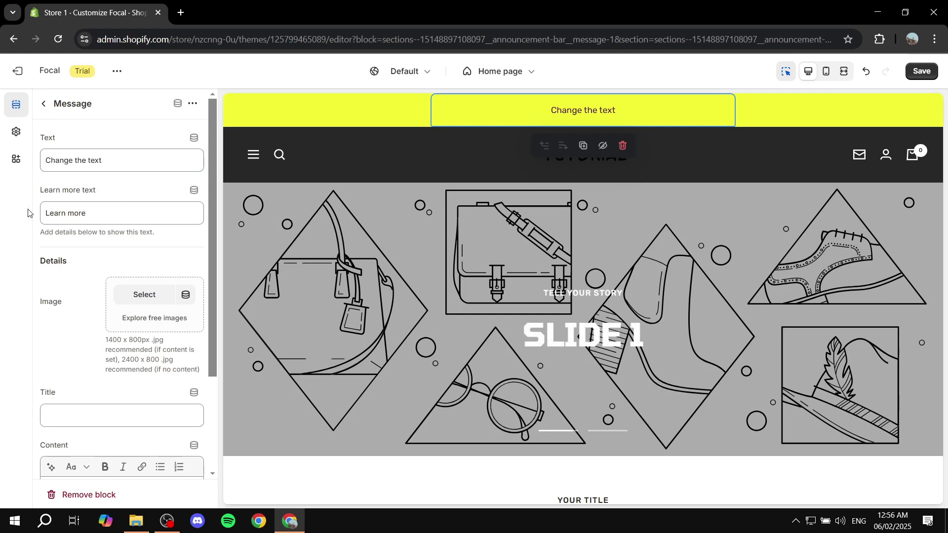
scroll(40, 296, down, 3)
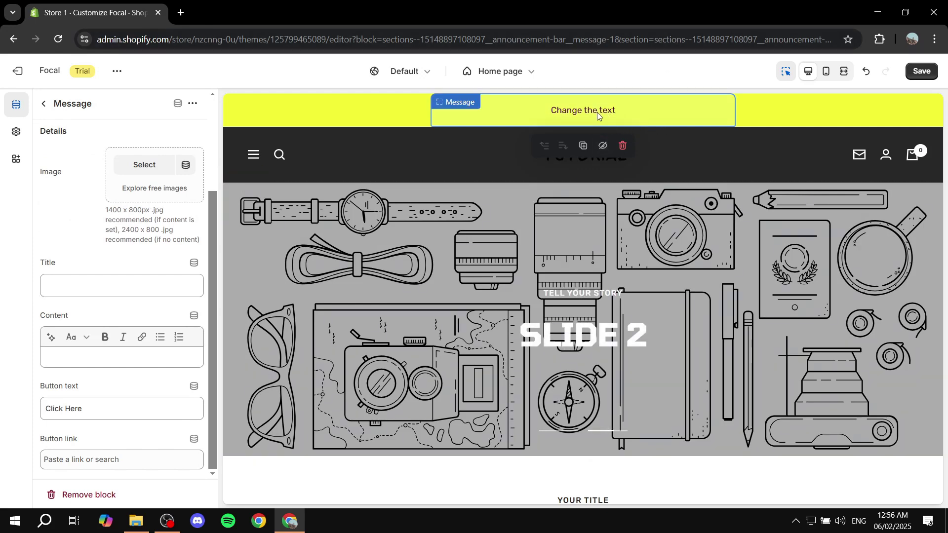
triple_click(110, 408)
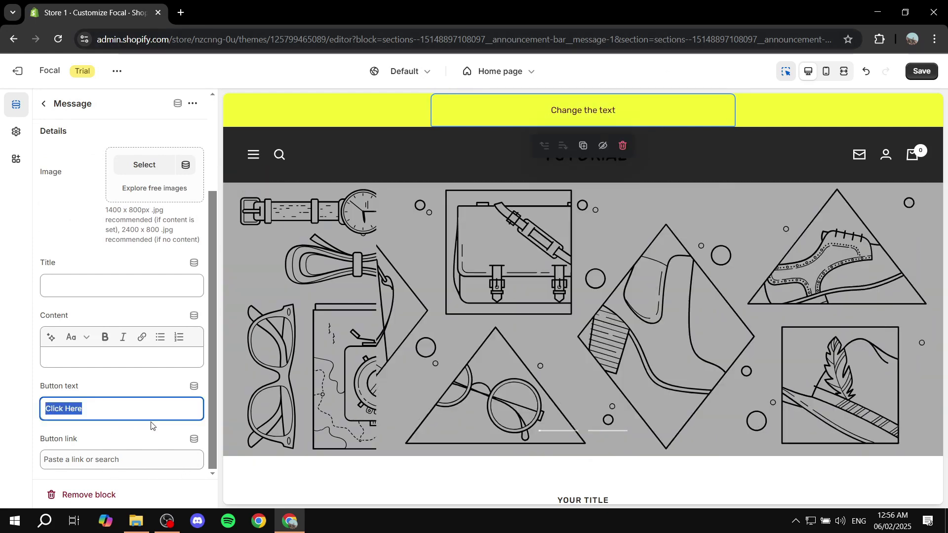
Browse the available destinations for the announcement message's button link, including the store's products
click(111, 460)
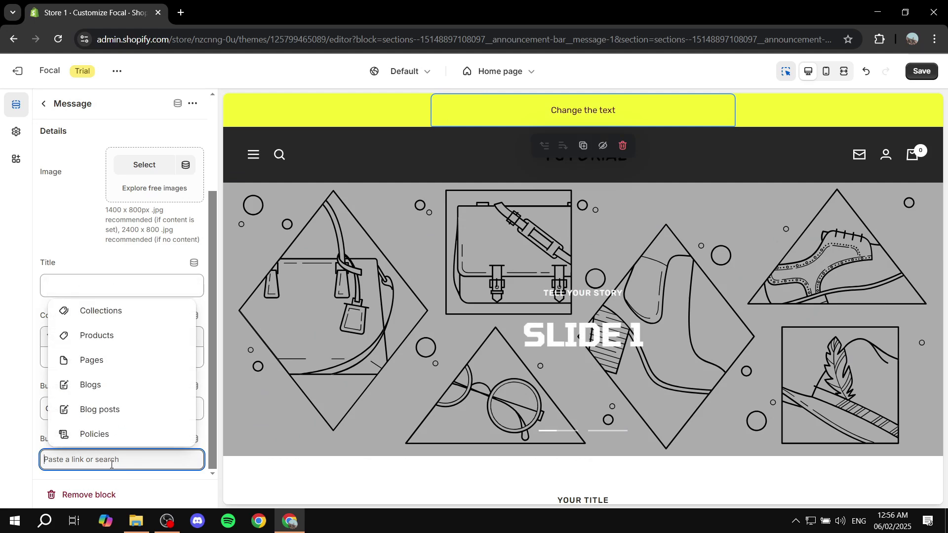
click(109, 335)
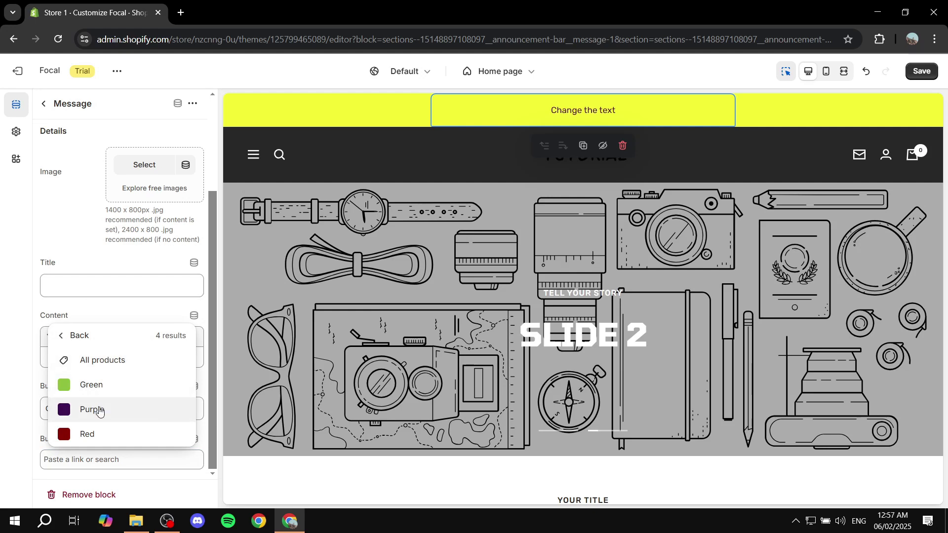
click(74, 335)
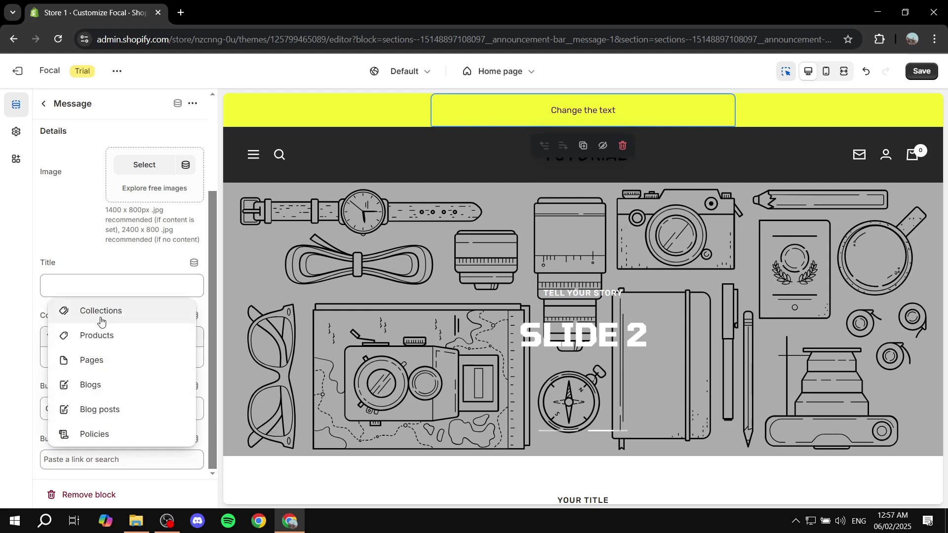
click(6, 365)
Try "set" as the announcement message's content, check the expanded message in the preview, and clear the content again
click(87, 359)
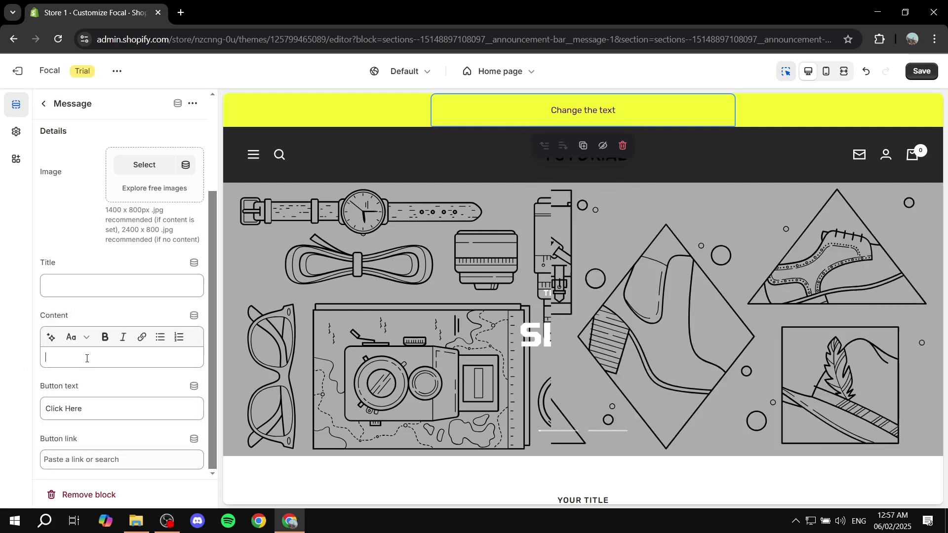
text(set)
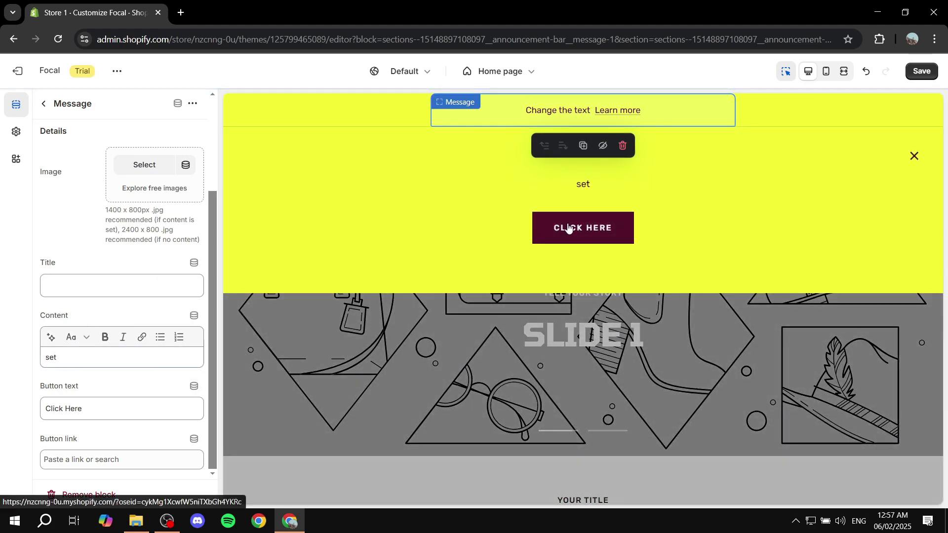
drag(89, 359, 0, 364)
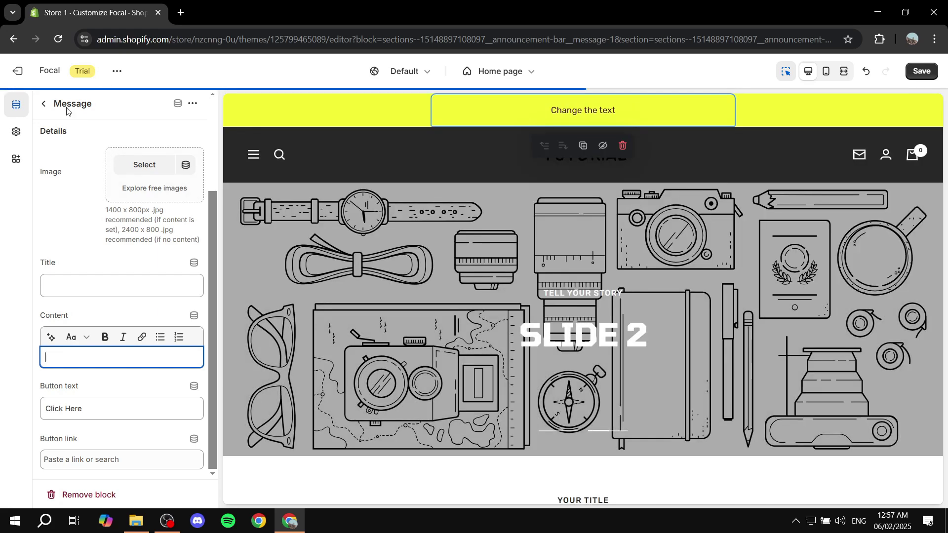
Collapse the Announcement bar group and open the Popup section to review its display, image, heading and text settings
click(43, 103)
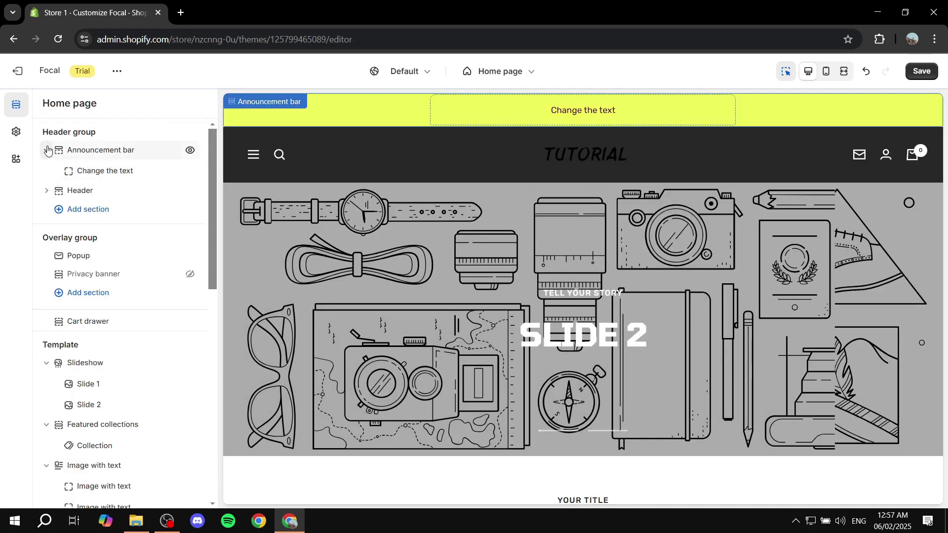
click(47, 150)
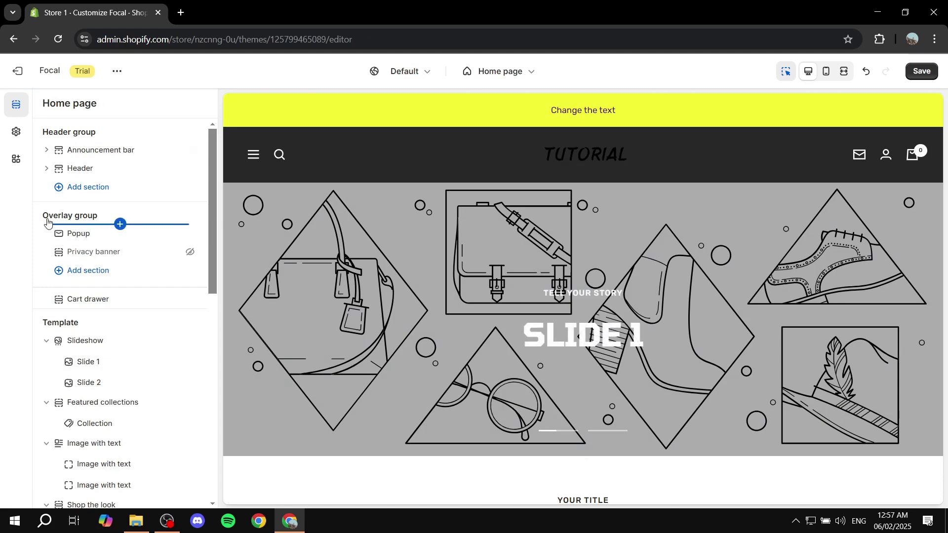
mouse_move(100, 225)
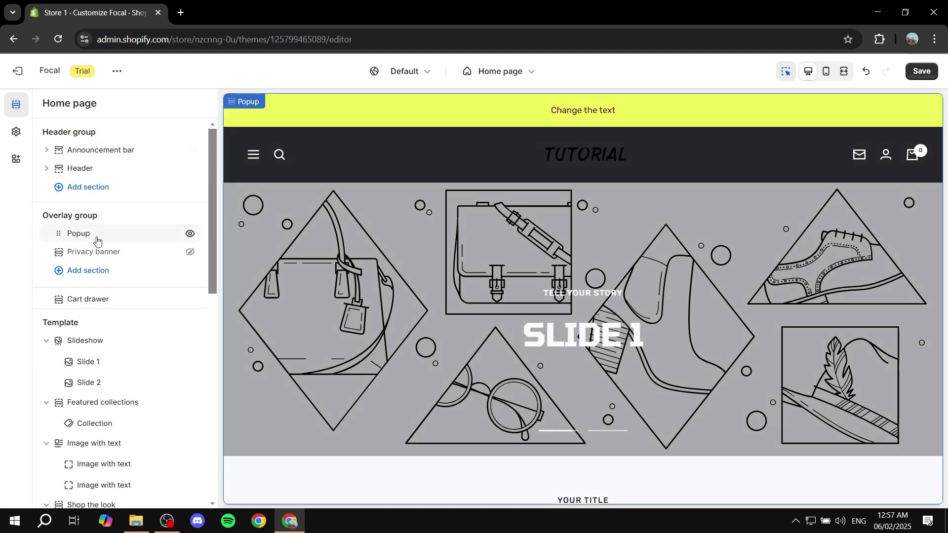
click(99, 239)
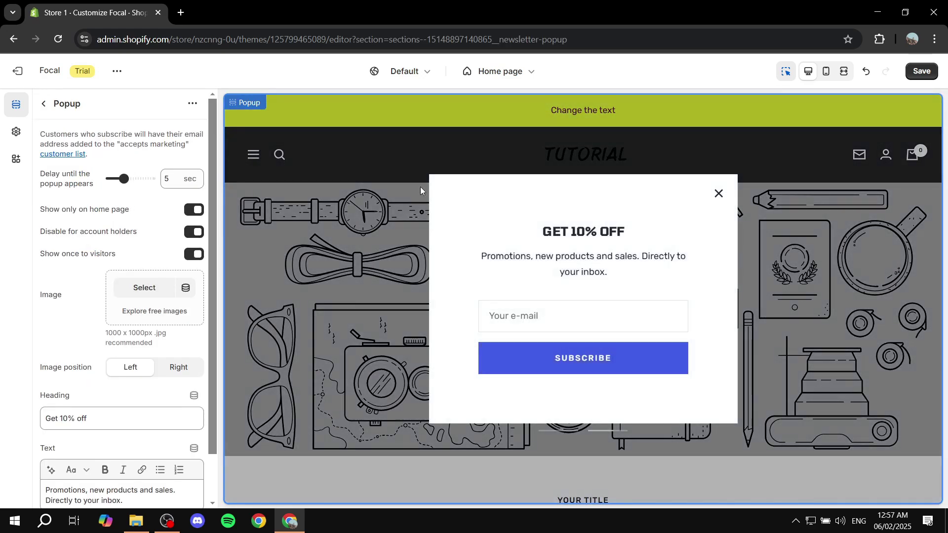
scroll(108, 225, down, 1)
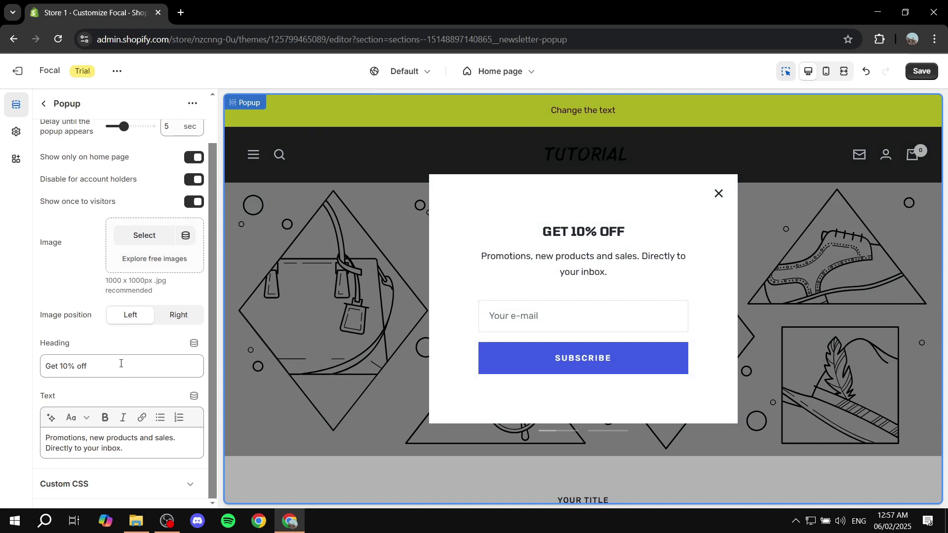
drag(119, 369, 24, 370)
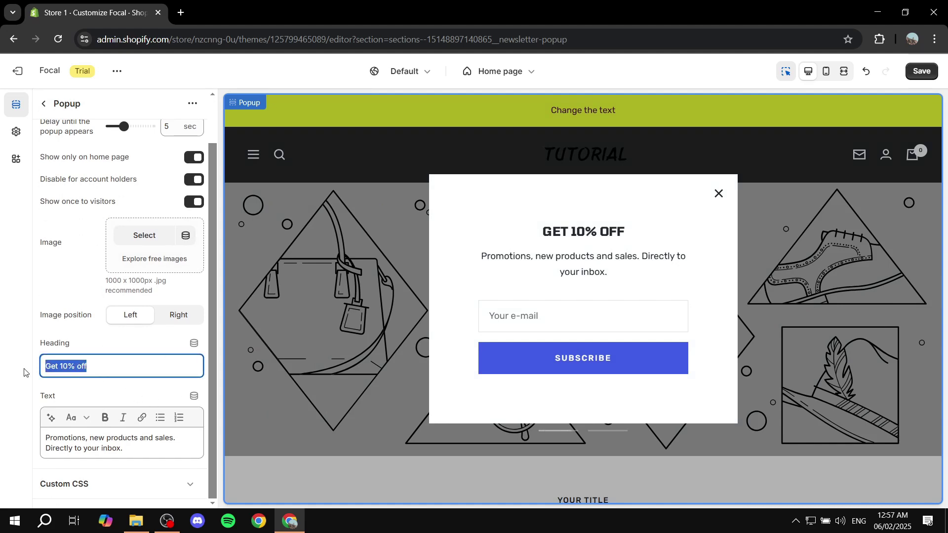
click(24, 372)
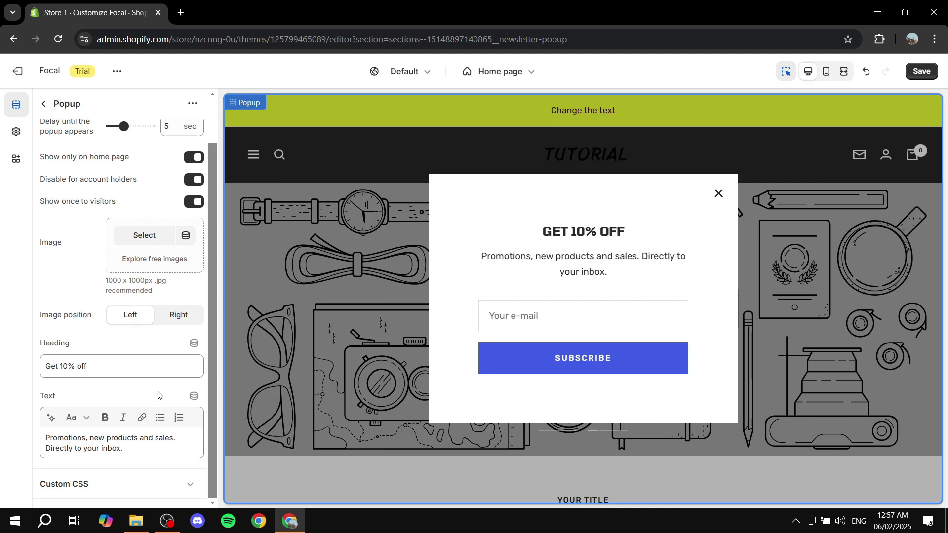
drag(160, 444, 30, 434)
click(15, 436)
scroll(88, 316, up, 1)
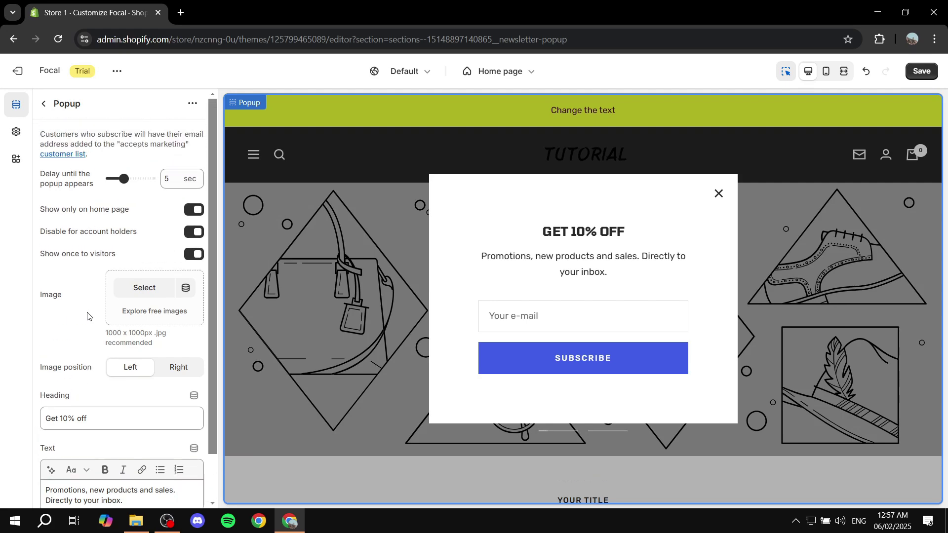
Return to the home page's section list and hide the Popup section in the overlay group
click(46, 104)
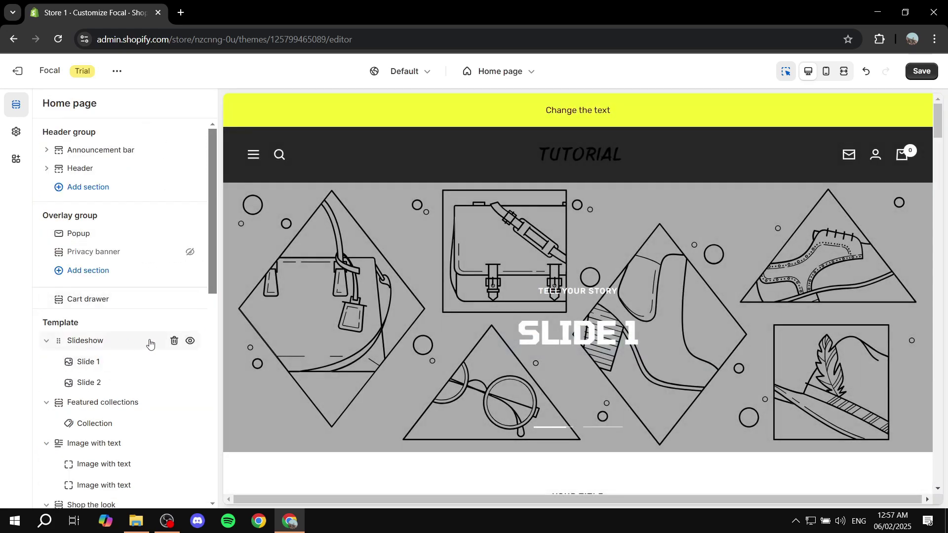
click(190, 234)
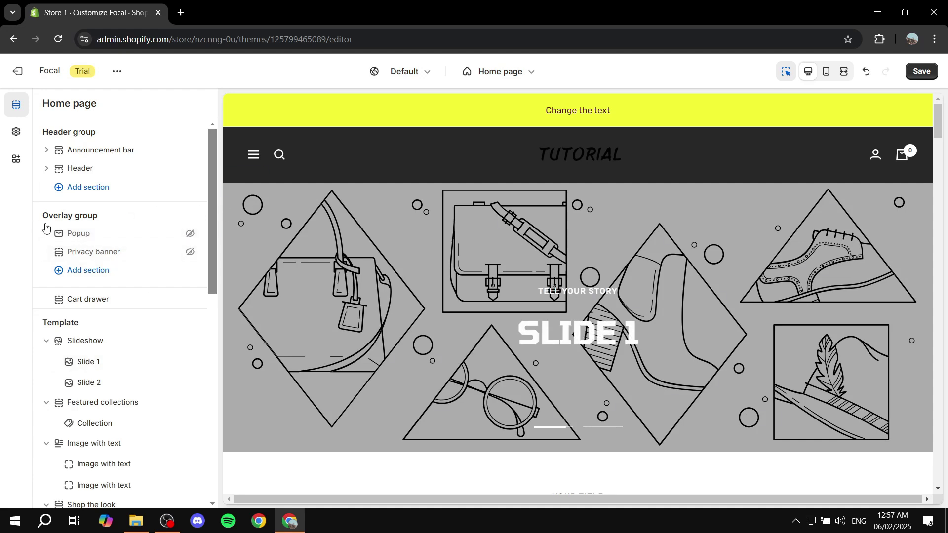
Collapse all expanded template sections, from Slideshow and Featured collections through Timeline and Featured product
scroll(41, 253, down, 4)
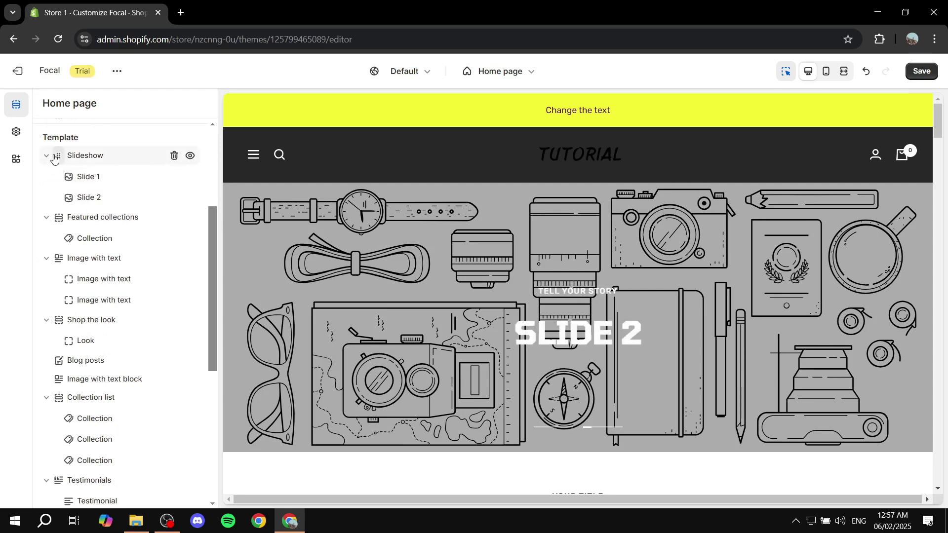
click(45, 156)
click(46, 174)
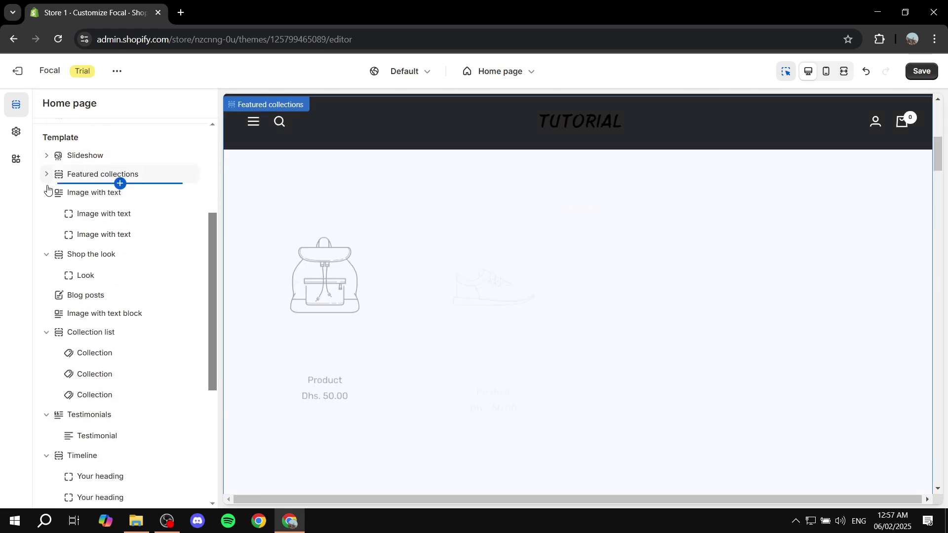
click(47, 186)
click(47, 193)
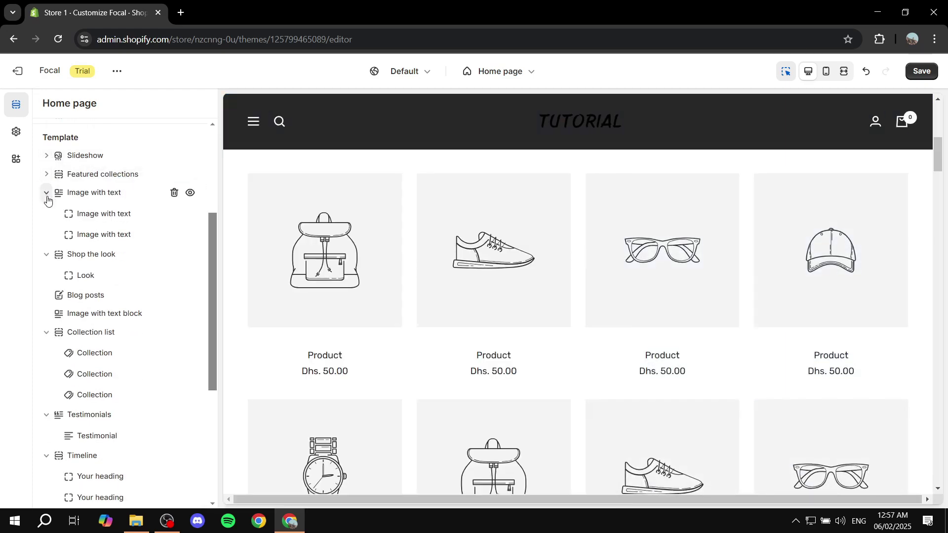
click(47, 213)
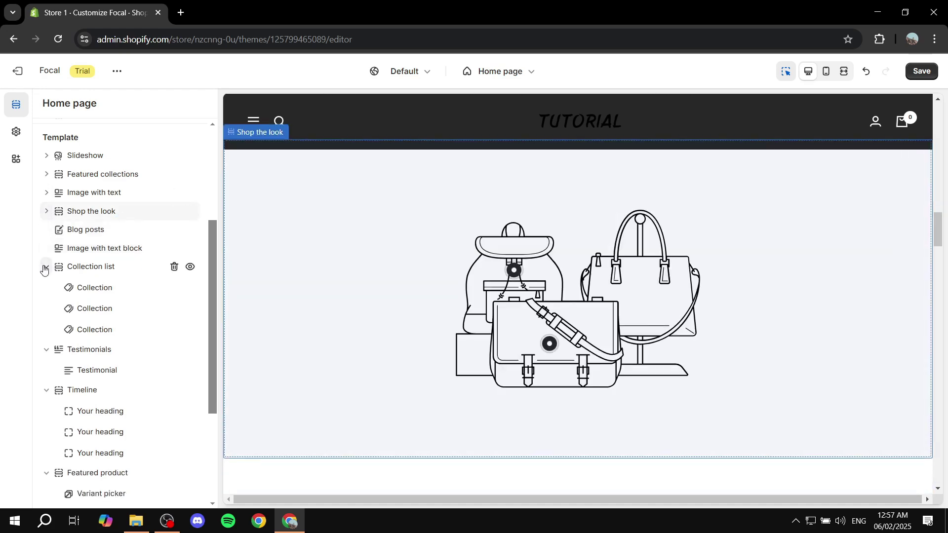
click(45, 267)
click(46, 285)
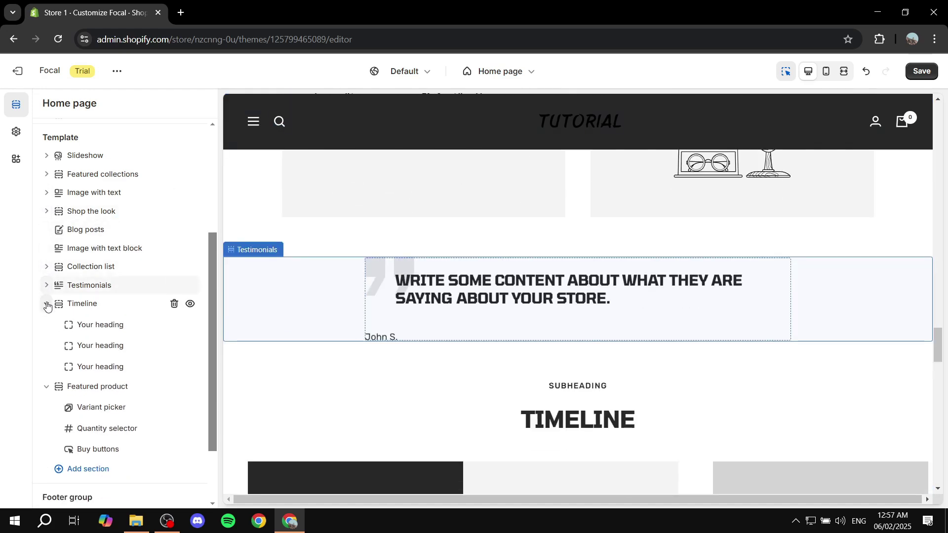
click(46, 303)
click(46, 322)
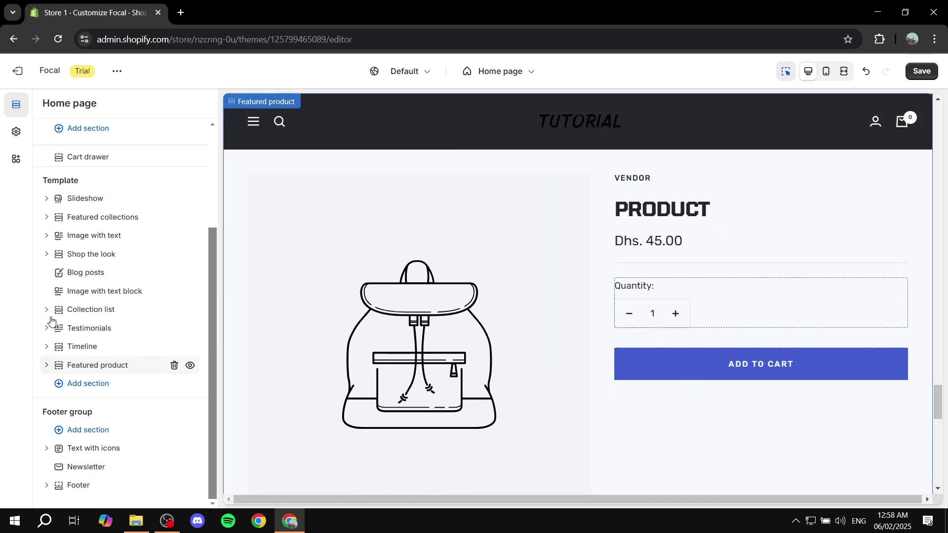
Look through the home page preview up to the slideshow, and review the Slideshow section's height, transition and rotation settings
scroll(98, 277, up, 3)
scroll(529, 301, up, 15)
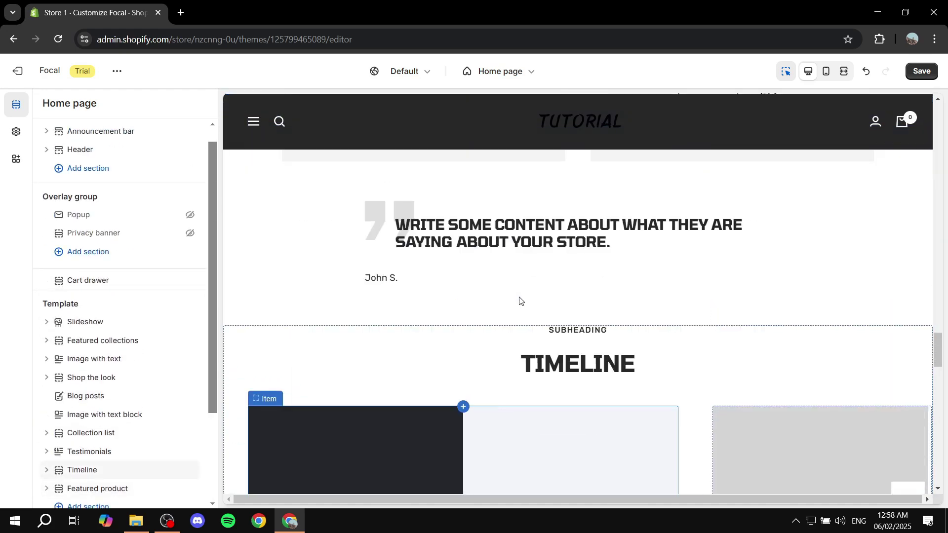
scroll(518, 300, up, 5)
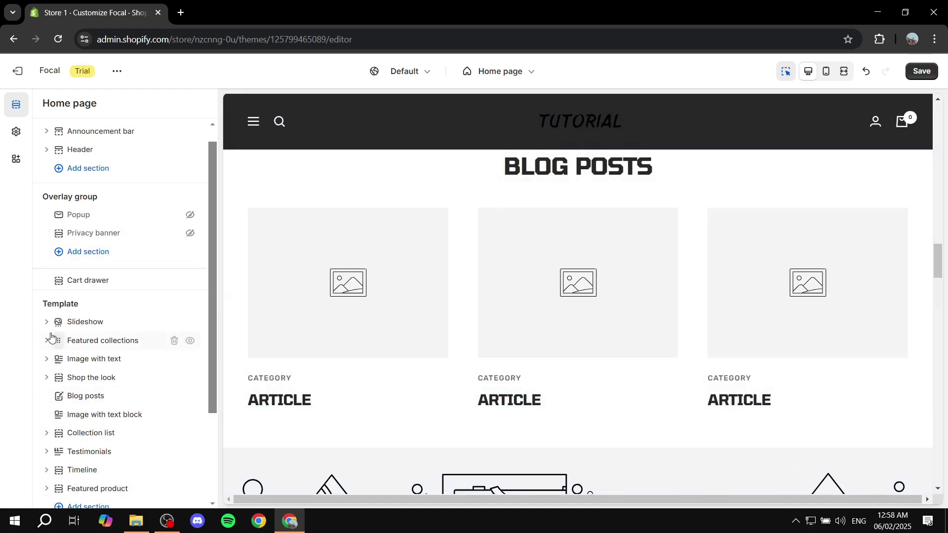
scroll(444, 321, up, 10)
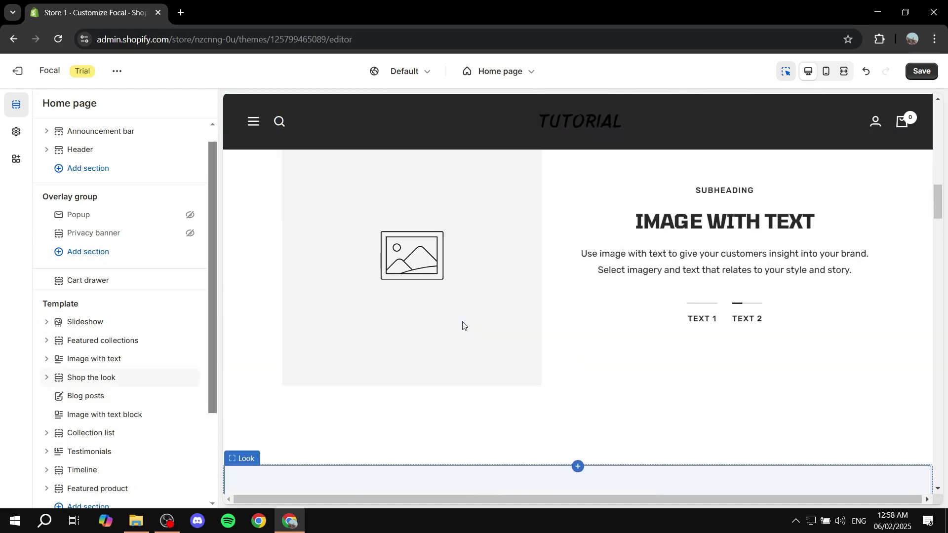
scroll(578, 291, up, 4)
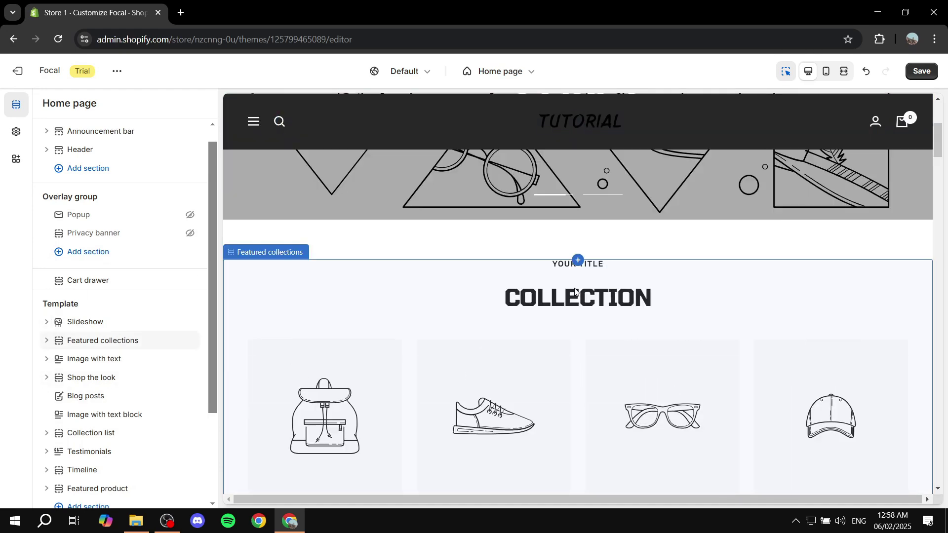
scroll(575, 291, up, 5)
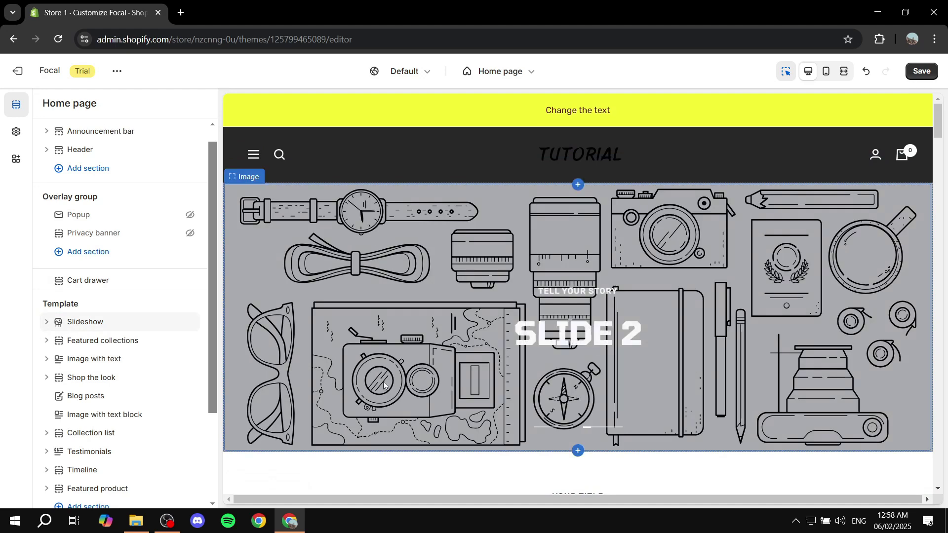
click(47, 321)
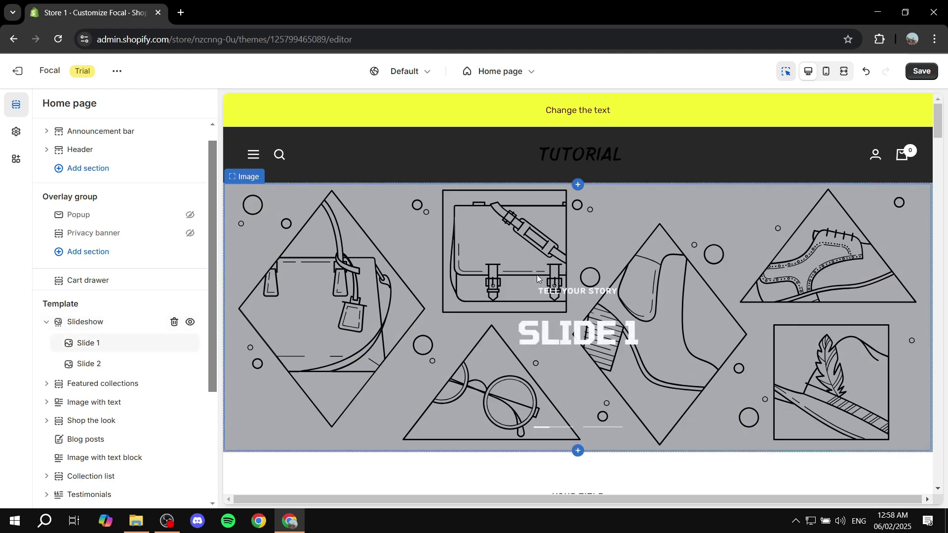
click(73, 322)
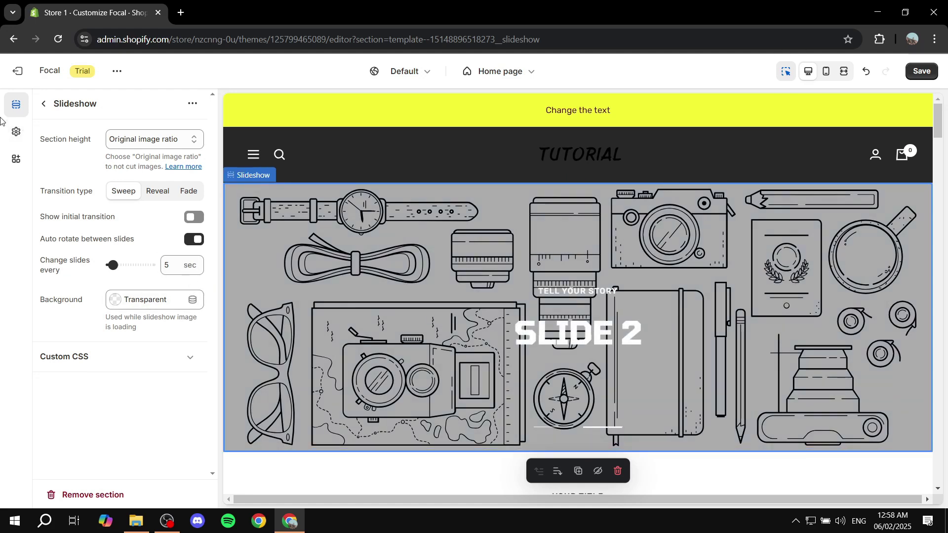
click(44, 103)
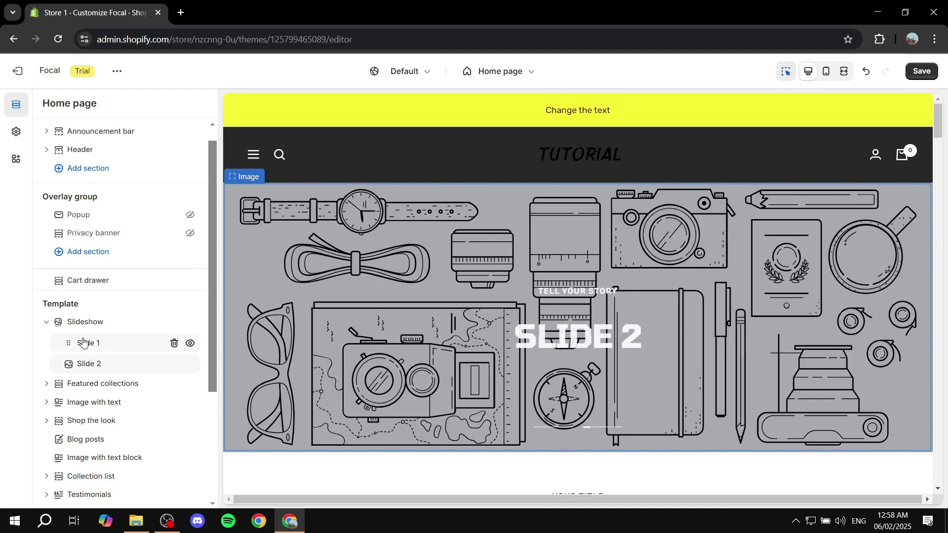
Open the Slide 1 block and review its image, text position, heading and button settings
click(86, 344)
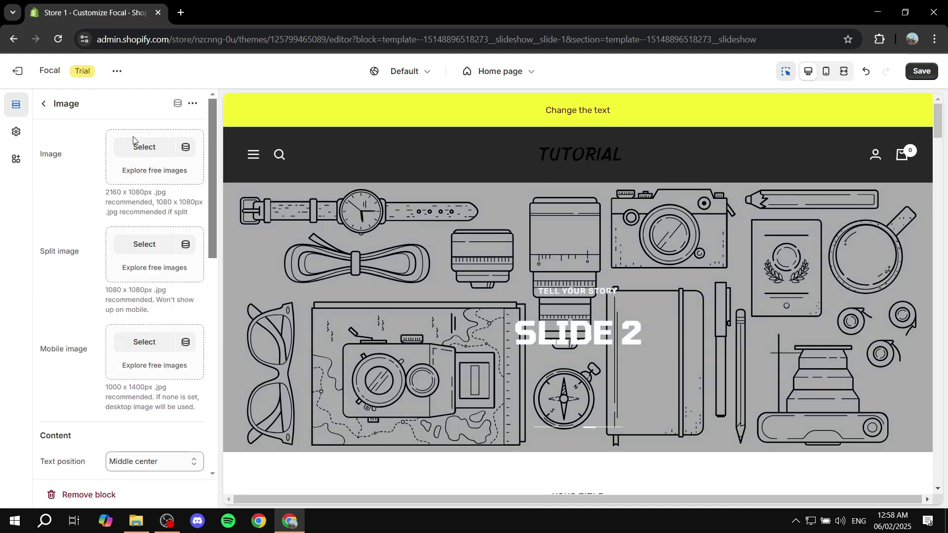
scroll(134, 226, down, 5)
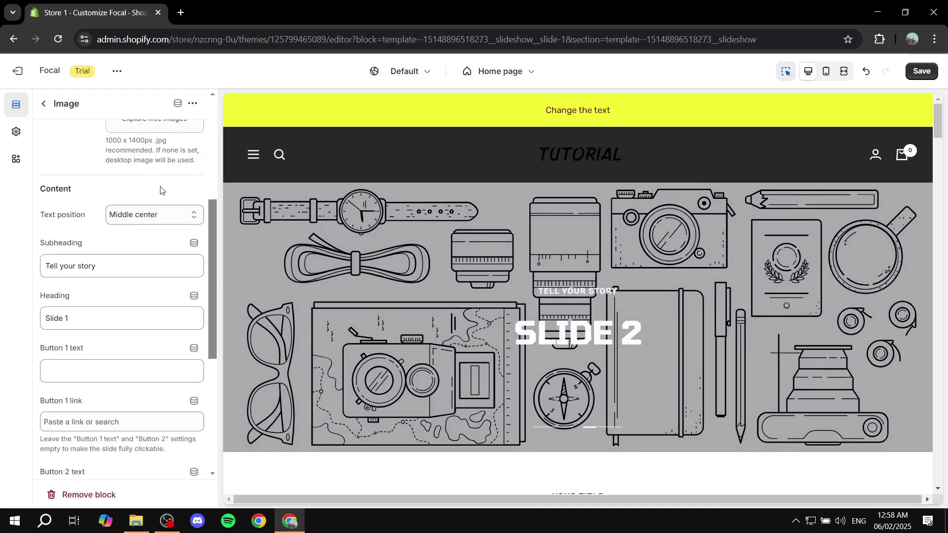
scroll(175, 212, down, 4)
scroll(114, 163, up, 9)
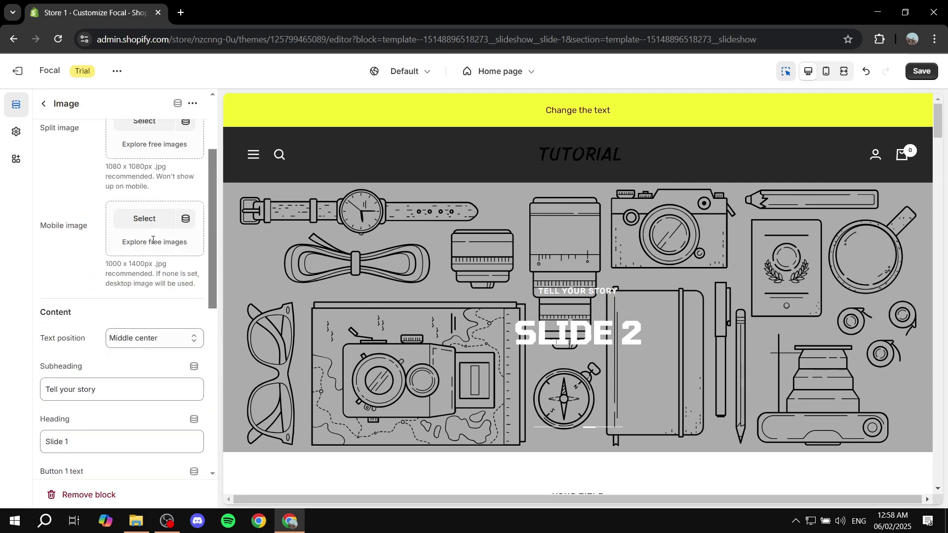
Return to the section list and add a new image block above Slide 1 in the Slideshow
click(45, 105)
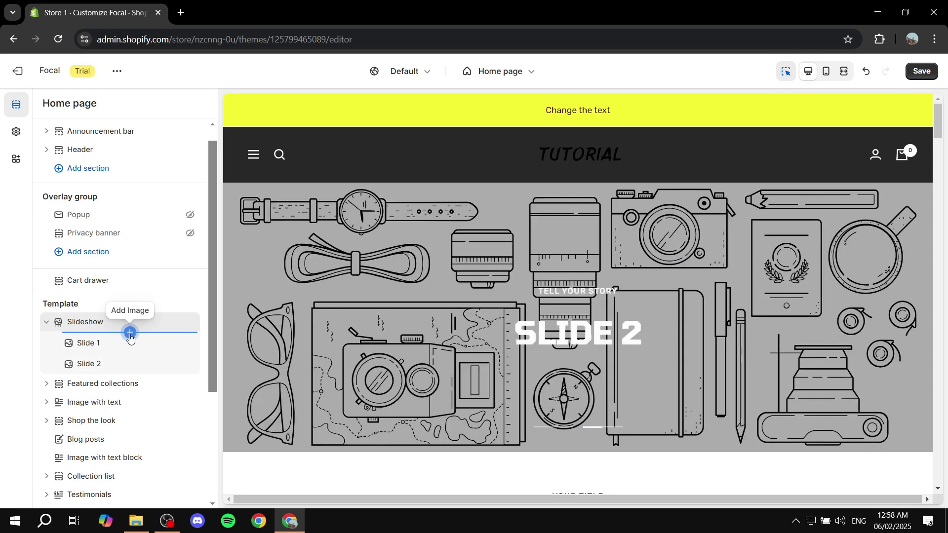
click(130, 334)
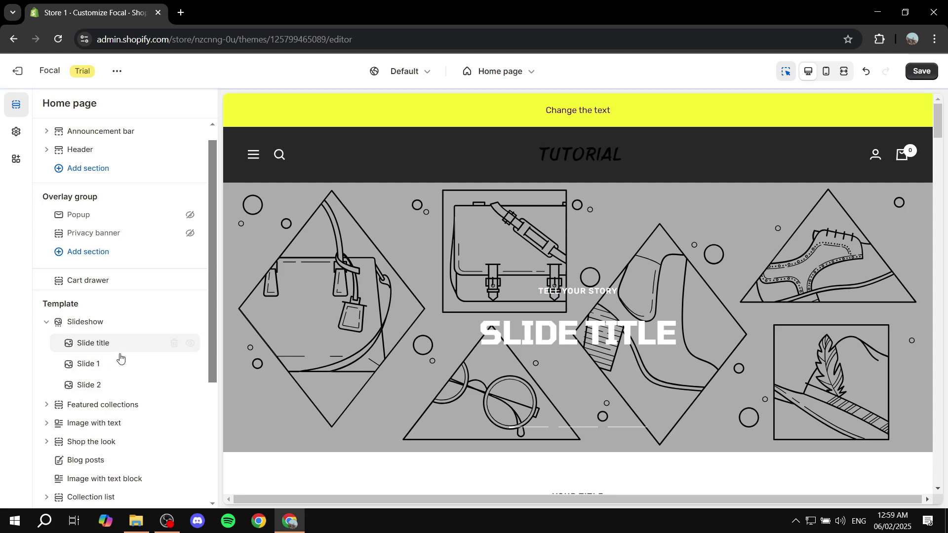
Collapse the Slideshow section, browse the full list of available template sections, and add a Gallery section to the home page
click(44, 325)
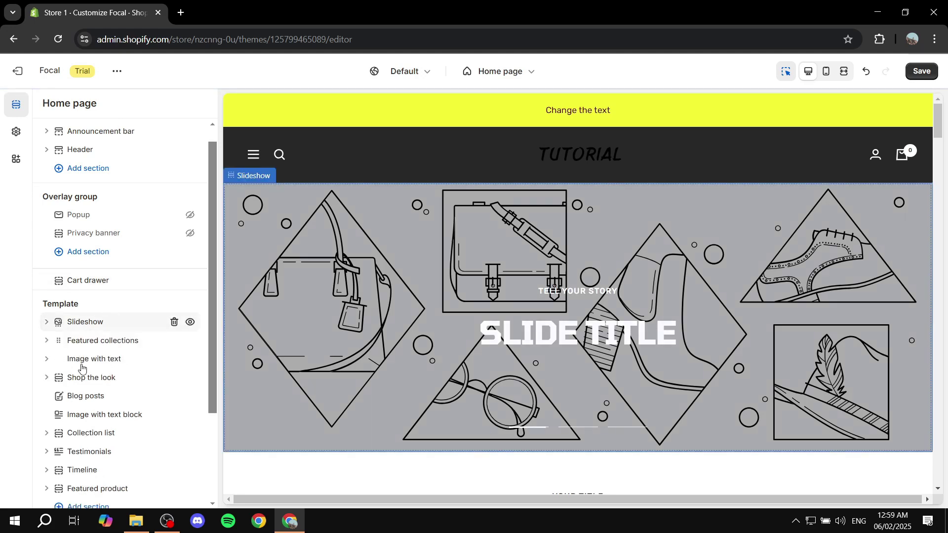
scroll(87, 389, down, 3)
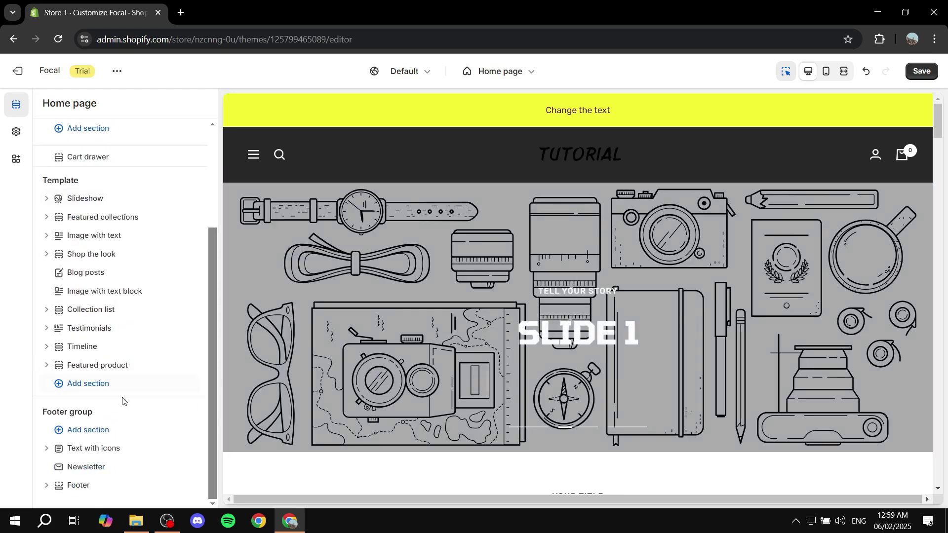
click(91, 390)
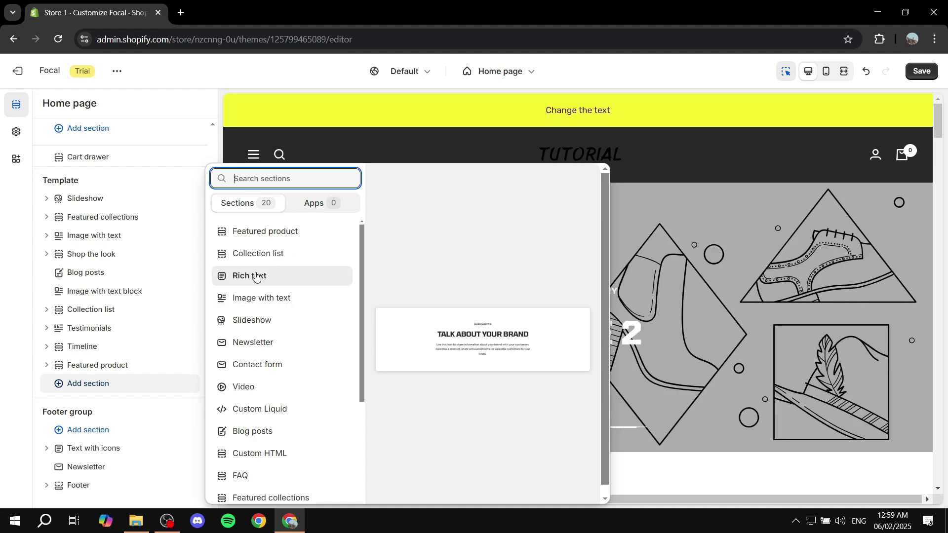
scroll(254, 296, down, 1)
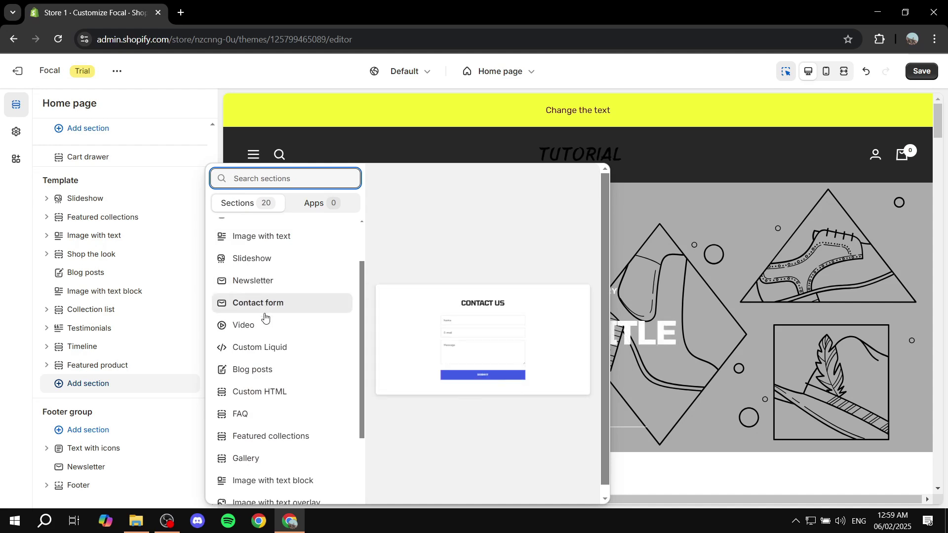
scroll(250, 326, down, 2)
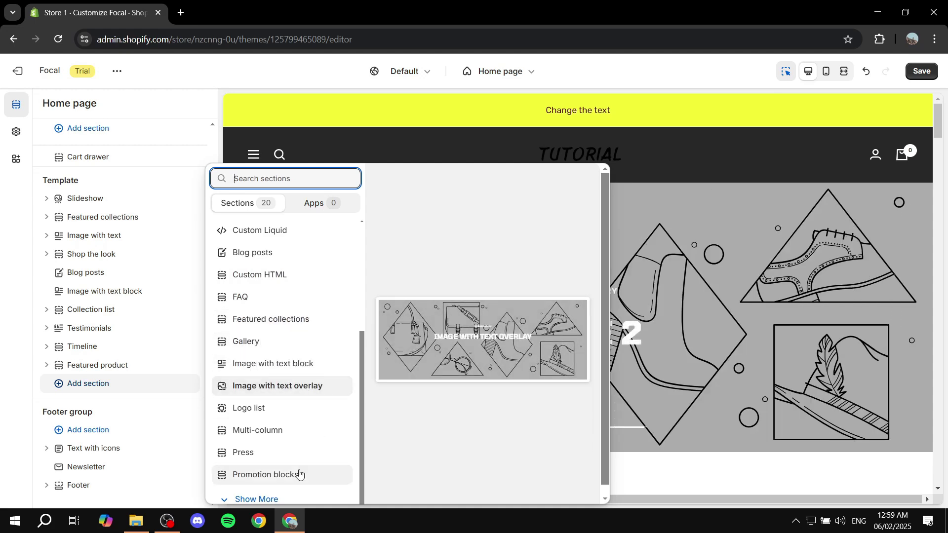
scroll(267, 422, down, 1)
click(252, 489)
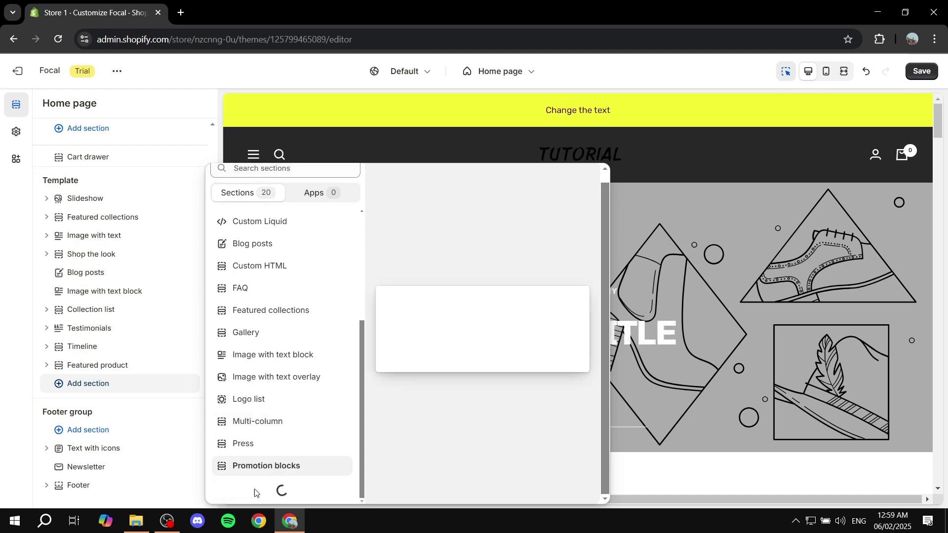
scroll(283, 375, down, 2)
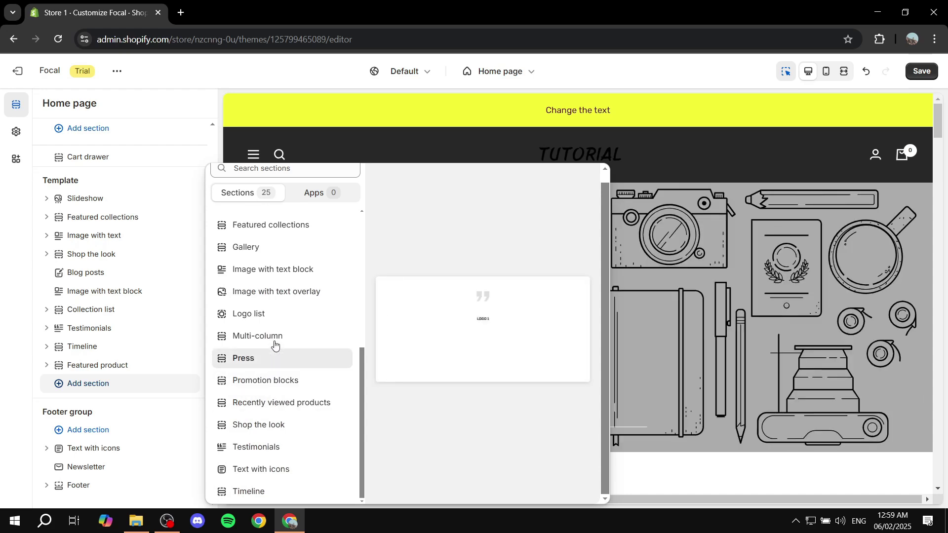
scroll(275, 324, up, 5)
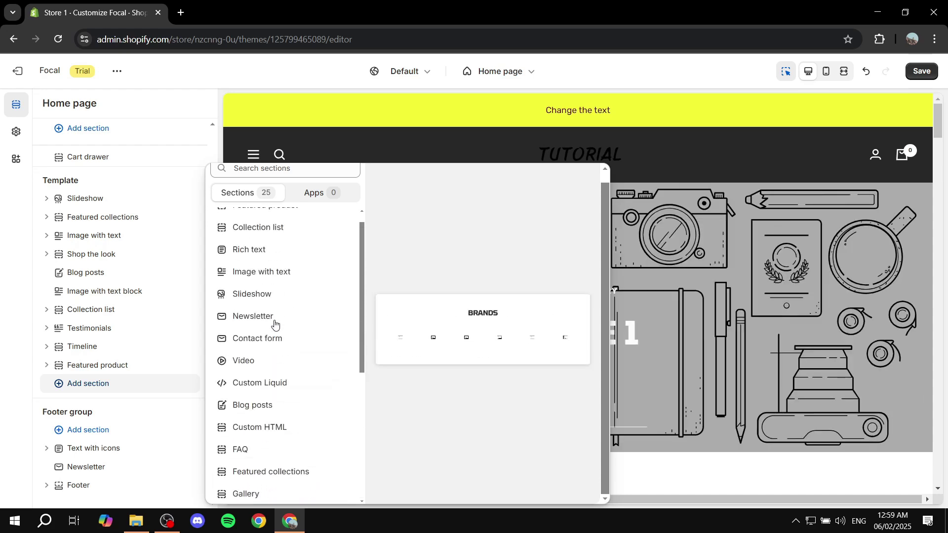
scroll(269, 323, down, 4)
scroll(269, 323, down, 2)
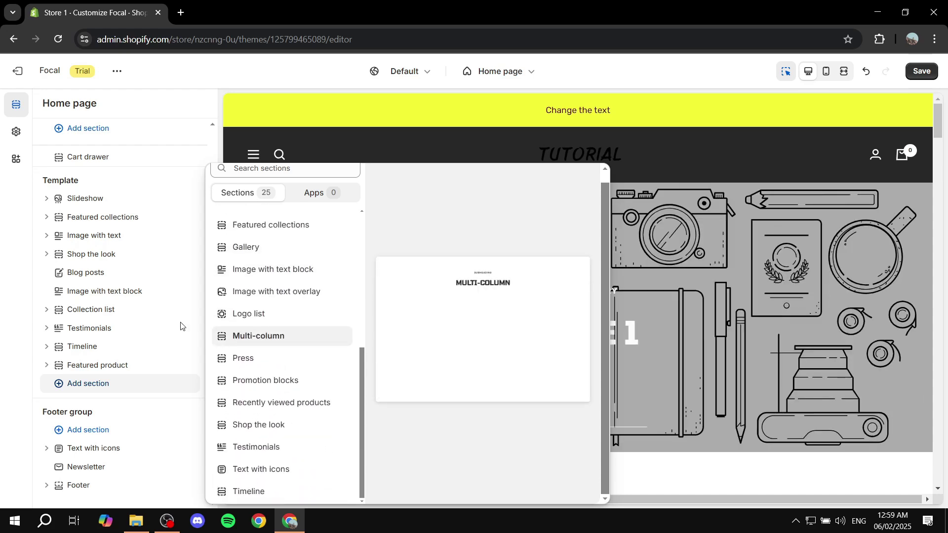
click(256, 247)
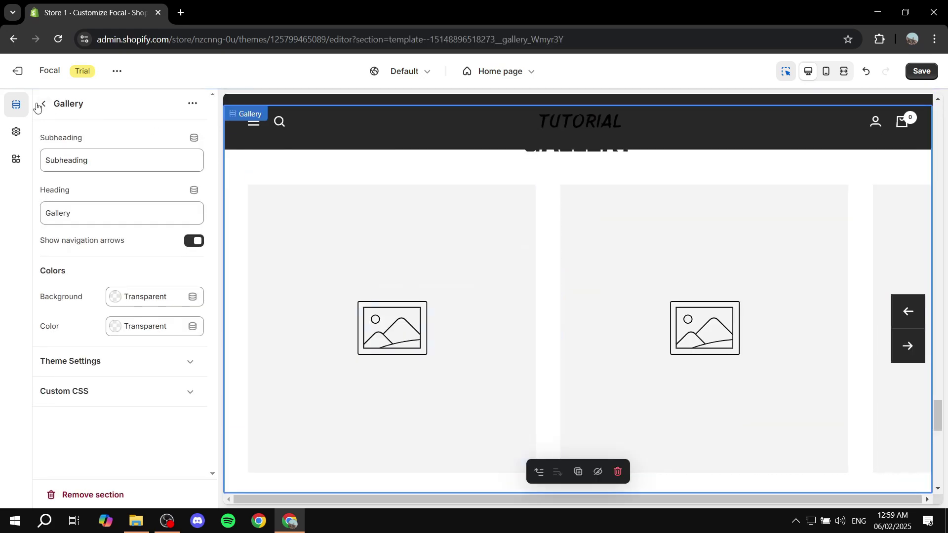
Collapse the Gallery section and move it between Blog posts and Image with text block in the template
click(42, 105)
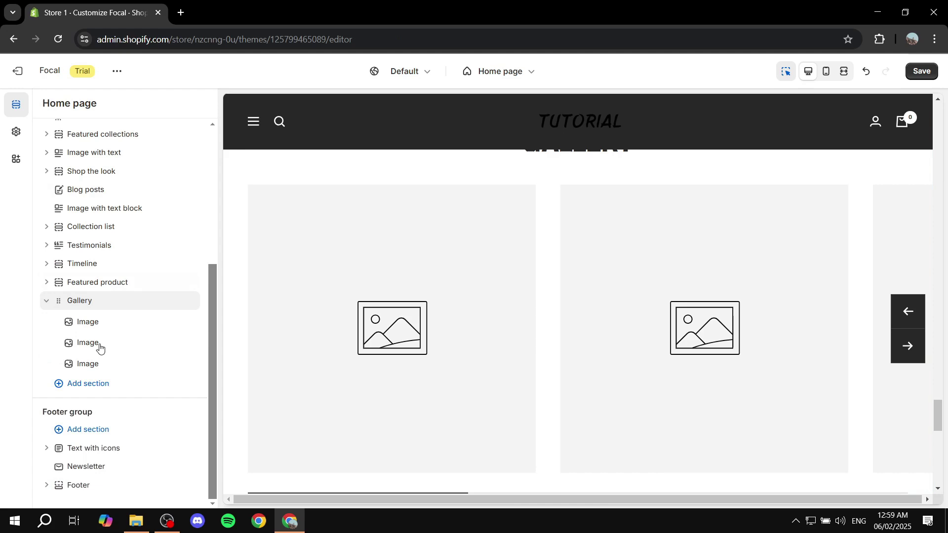
click(46, 300)
drag(60, 366, 59, 272)
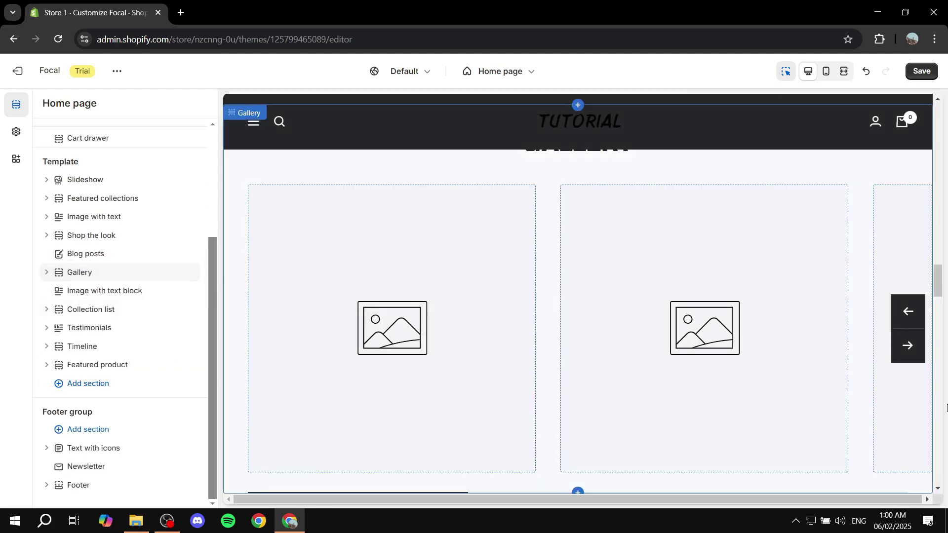
Look through the home page preview from the Gallery down to the footer, and check the Footer section's settings
scroll(630, 333, down, 10)
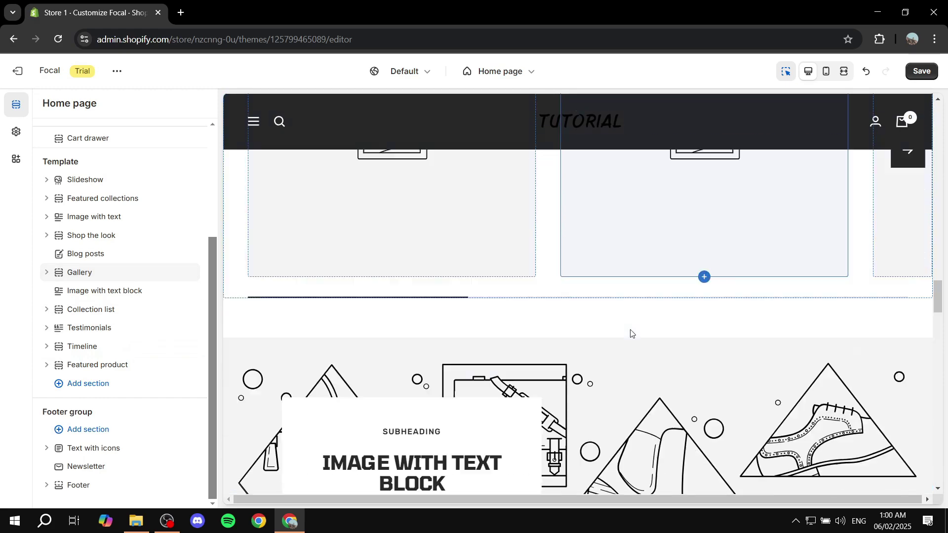
scroll(626, 332, down, 15)
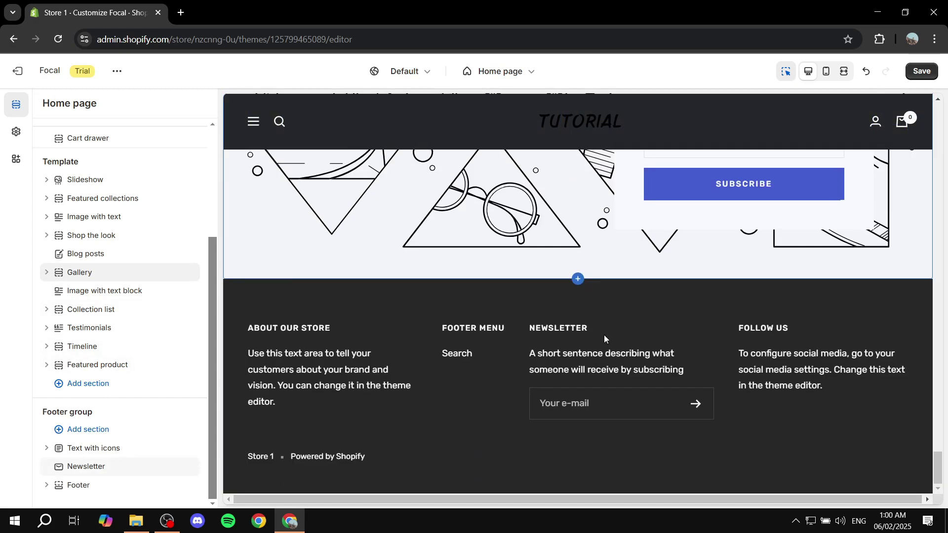
click(493, 459)
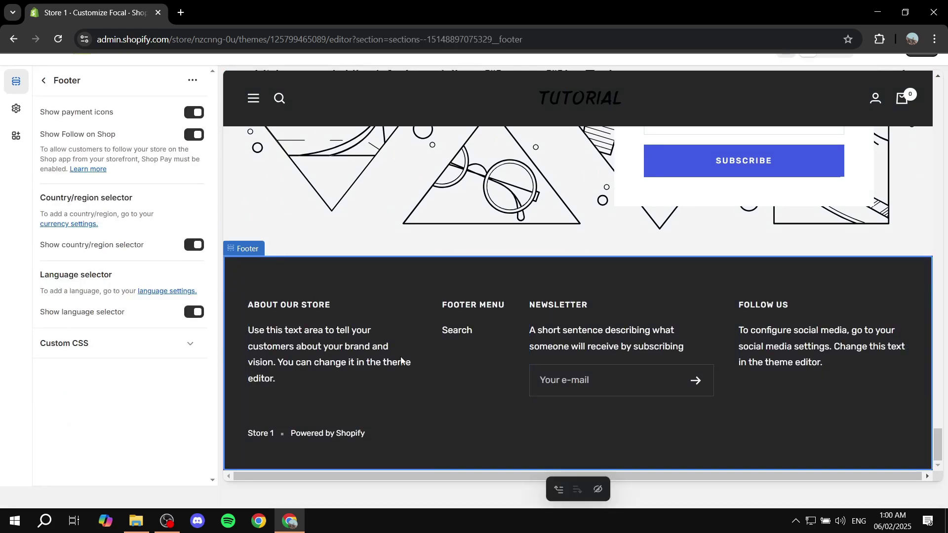
click(45, 82)
Look back through the home page preview up to the slideshow, and save the theme changes
scroll(641, 286, up, 10)
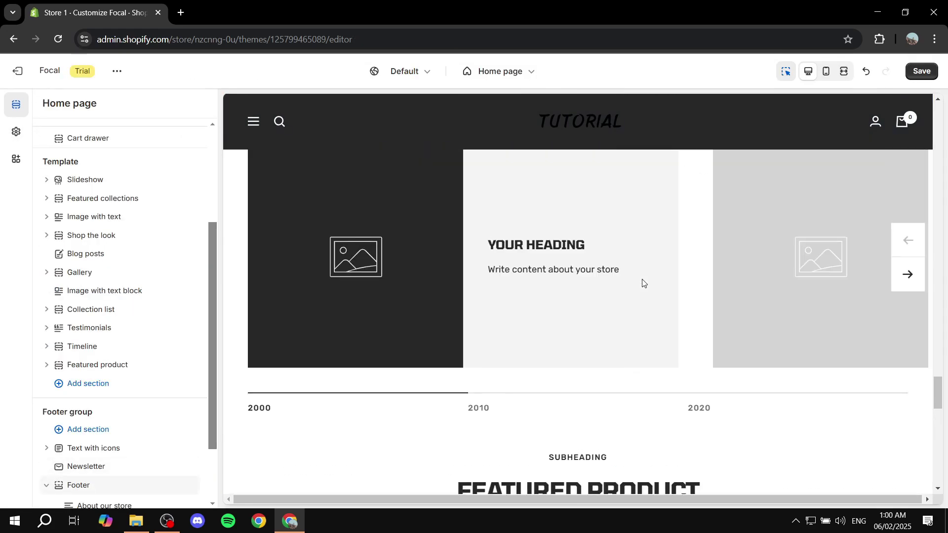
scroll(642, 282, up, 15)
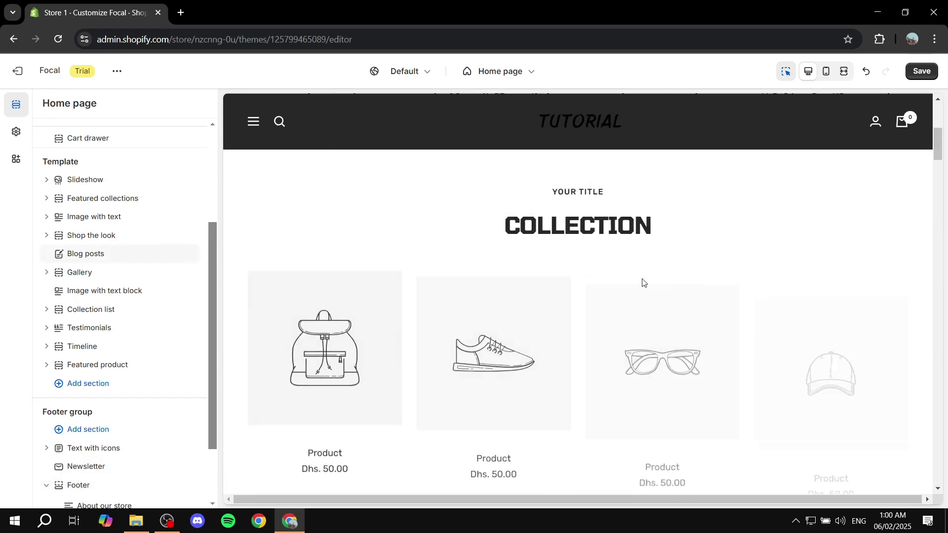
scroll(642, 282, up, 8)
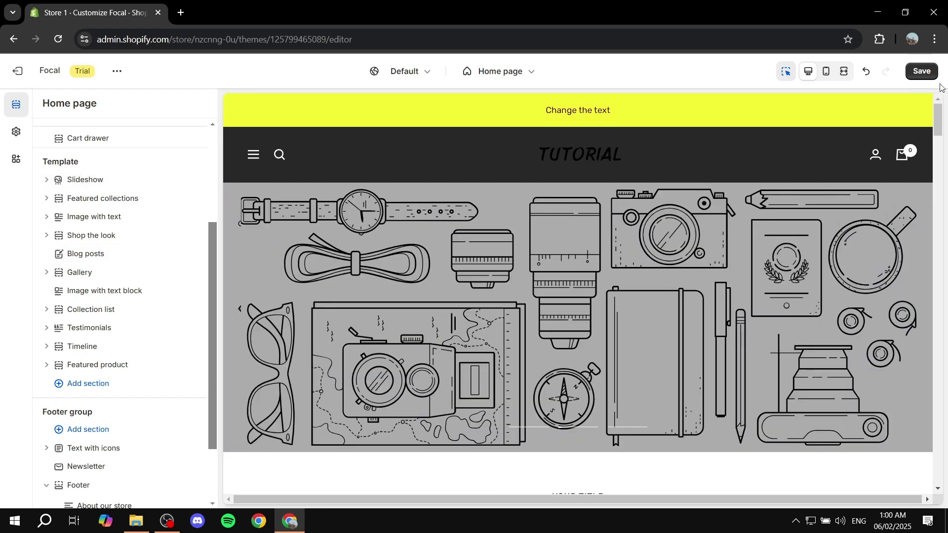
click(923, 71)
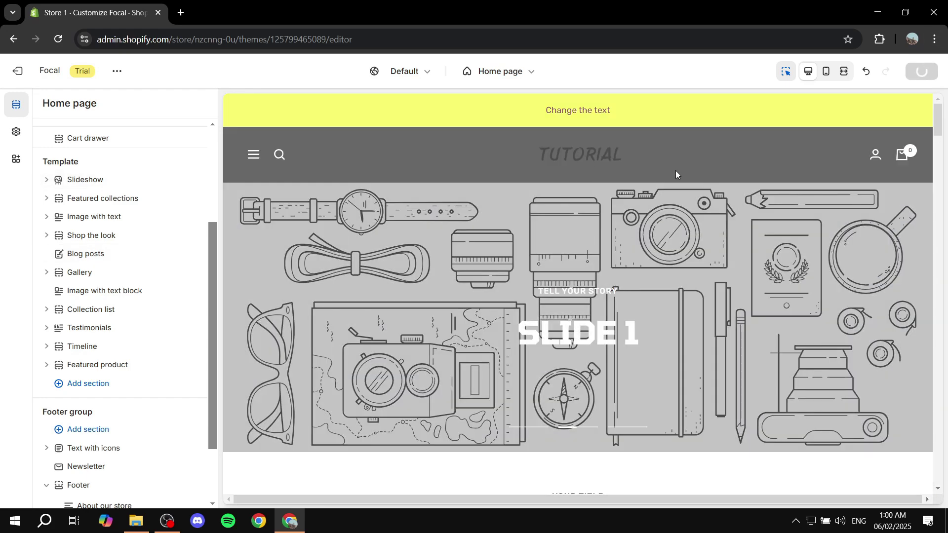